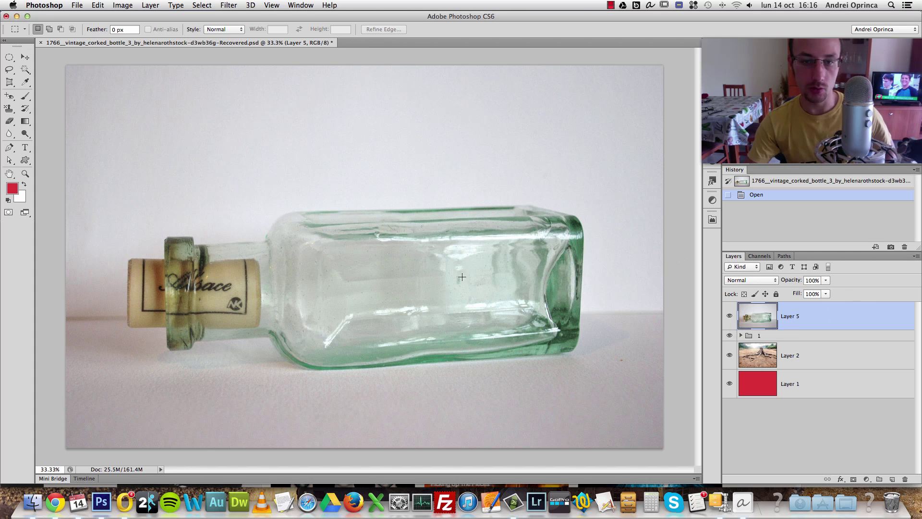
# Hide group 1 so the Layer 5 bottle photo shows directly over the stump scene
pyautogui.click(729, 316)
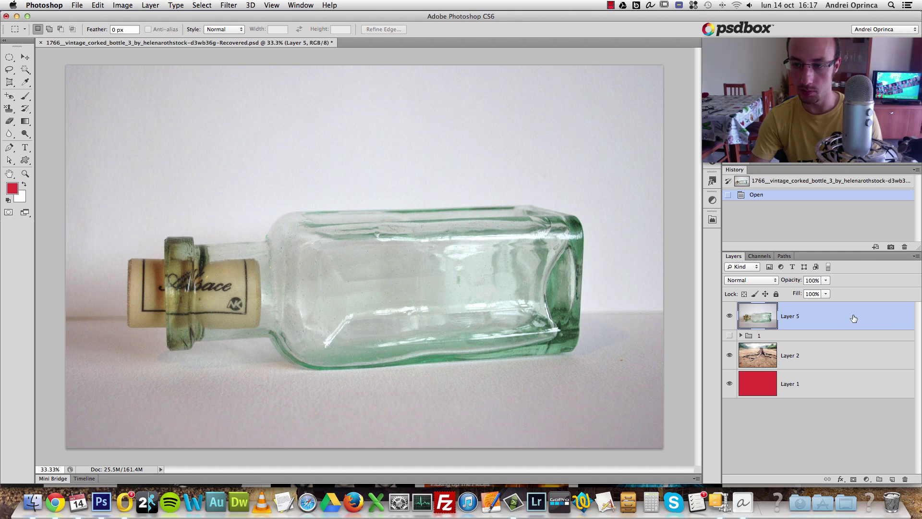
# Split Layer 5's This Layer white Blend If slider so its light tones drop out (66/255)
pyautogui.doubleClick(890, 321)
pyautogui.moveTo(762, 69); pyautogui.dragTo(663, 43)
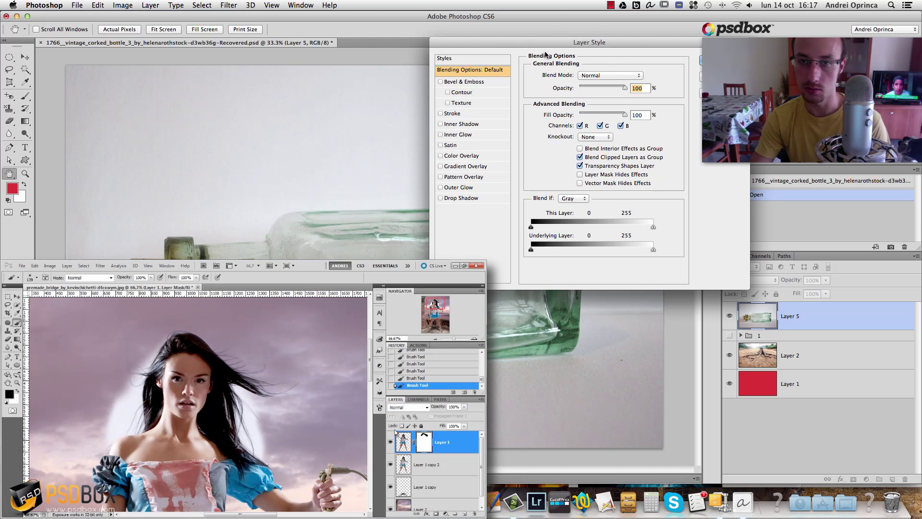
pyautogui.moveTo(559, 43); pyautogui.dragTo(592, 44)
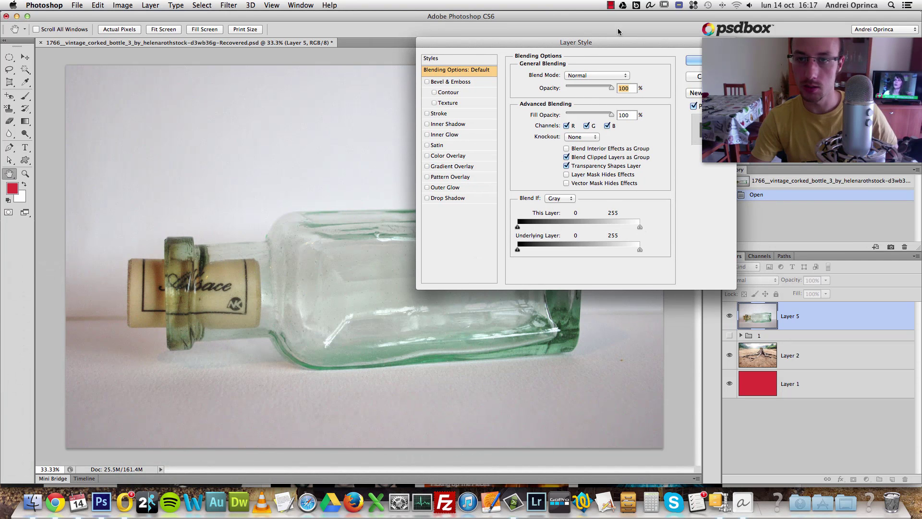
pyautogui.moveTo(676, 43); pyautogui.dragTo(638, 44)
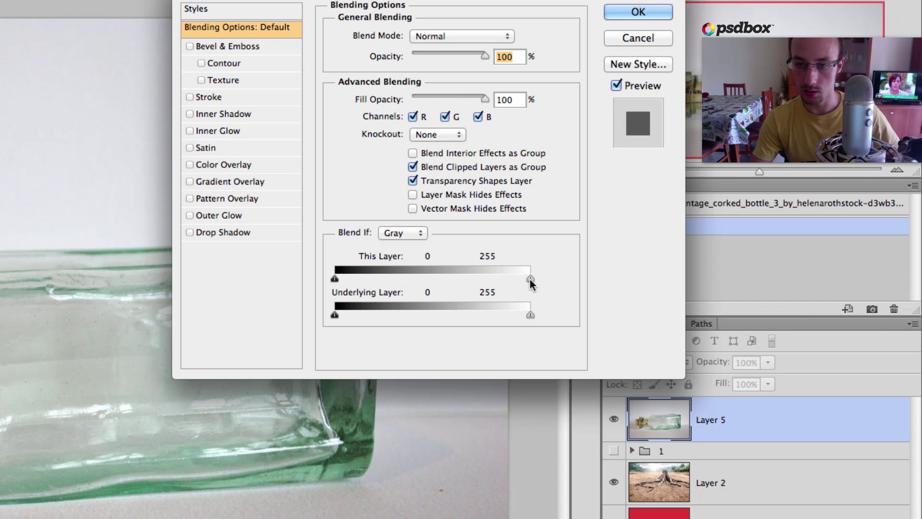
pyautogui.moveTo(530, 279); pyautogui.dragTo(477, 278)
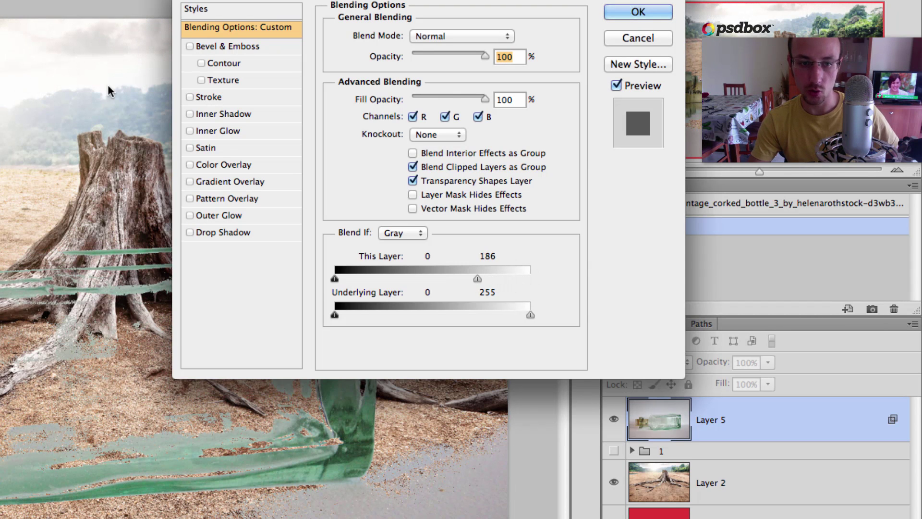
pyautogui.moveTo(427, 1); pyautogui.dragTo(611, 17)
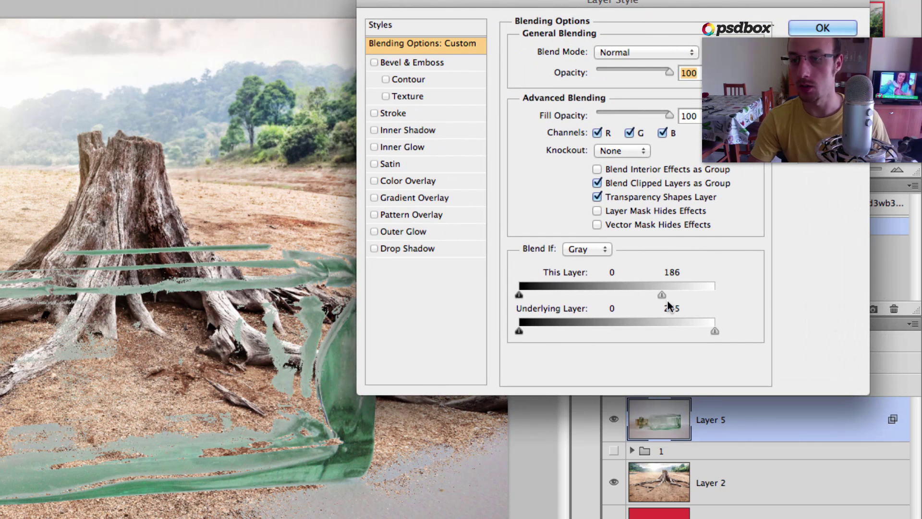
pyautogui.moveTo(663, 295); pyautogui.dragTo(598, 294)
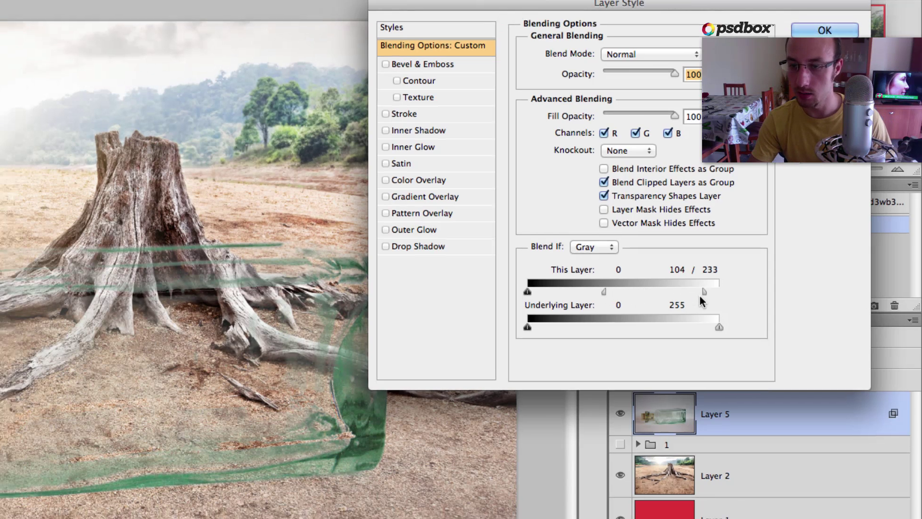
pyautogui.moveTo(704, 292); pyautogui.dragTo(726, 290)
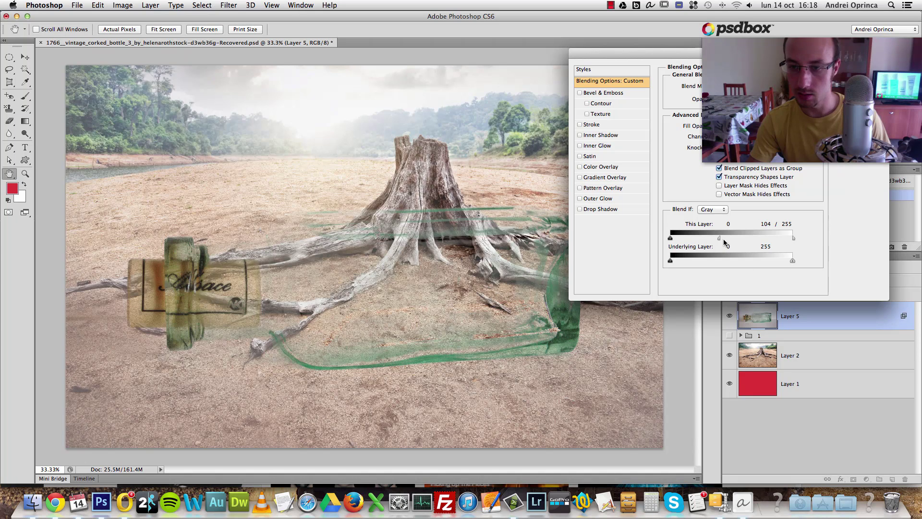
pyautogui.moveTo(723, 238); pyautogui.dragTo(837, 229)
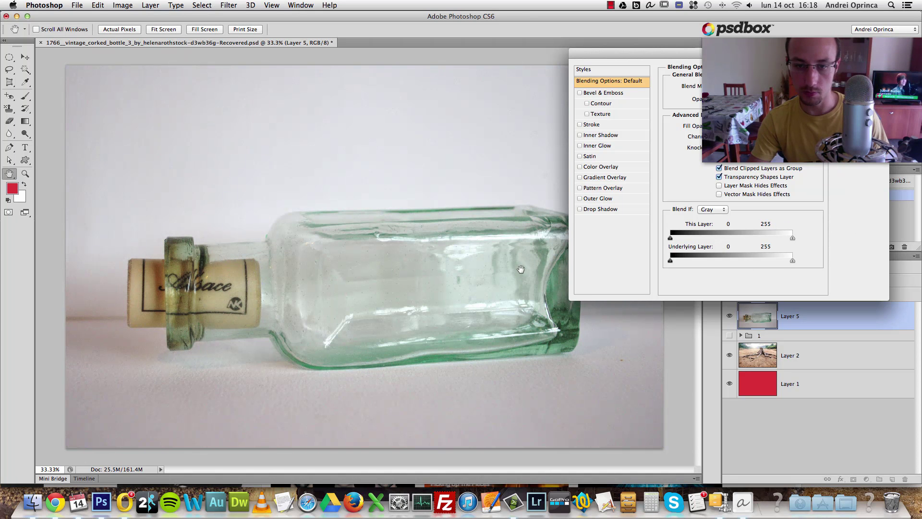
pyautogui.moveTo(792, 242); pyautogui.dragTo(701, 240)
# Apply the Blend If change and duplicate Layer 5 as Layer 5 copy
pyautogui.press('Return')
pyautogui.press('m')
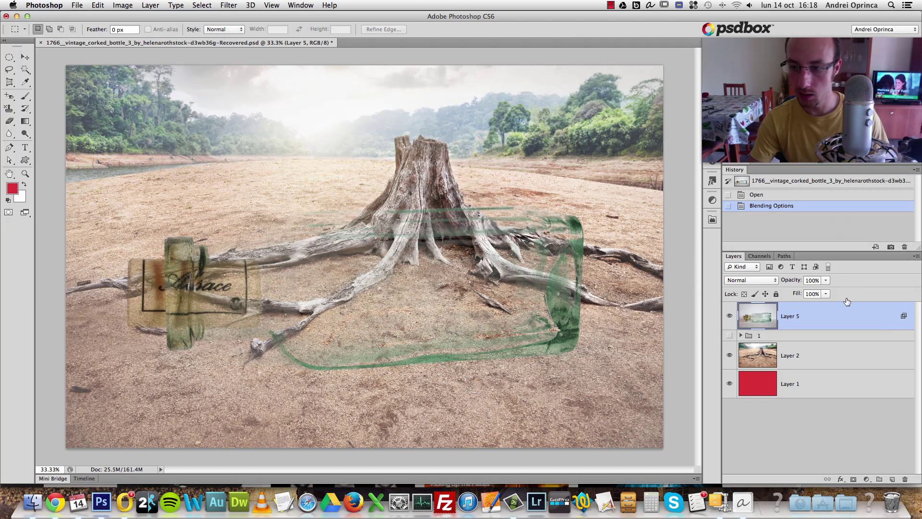
pyautogui.press('super+j')
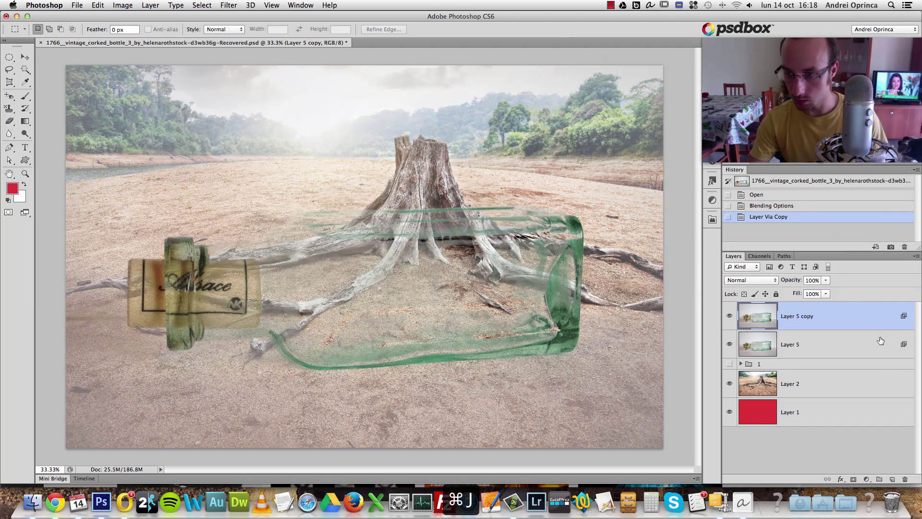
pyautogui.click(889, 342)
pyautogui.click(869, 319)
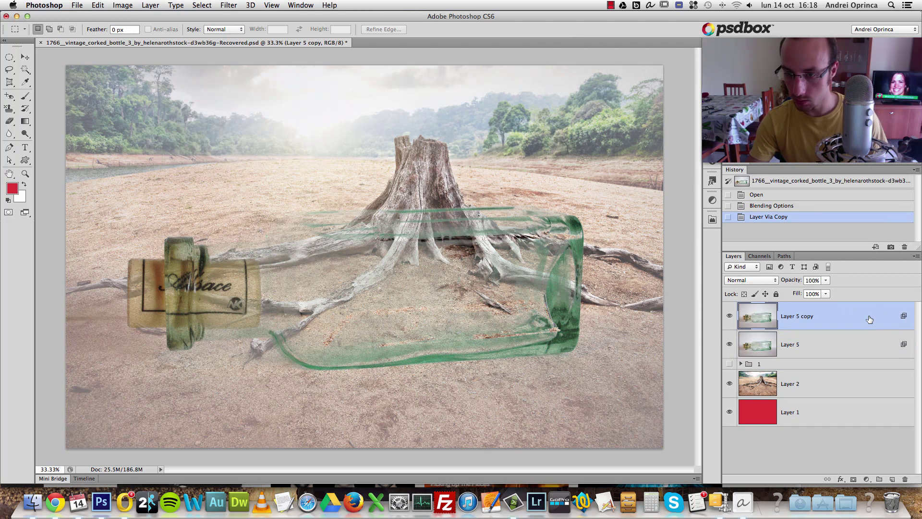
# Reset Layer 5 copy's Blend If to fully opaque and set its blend mode to Multiply
pyautogui.doubleClick(869, 319)
pyautogui.moveTo(699, 237); pyautogui.dragTo(670, 237)
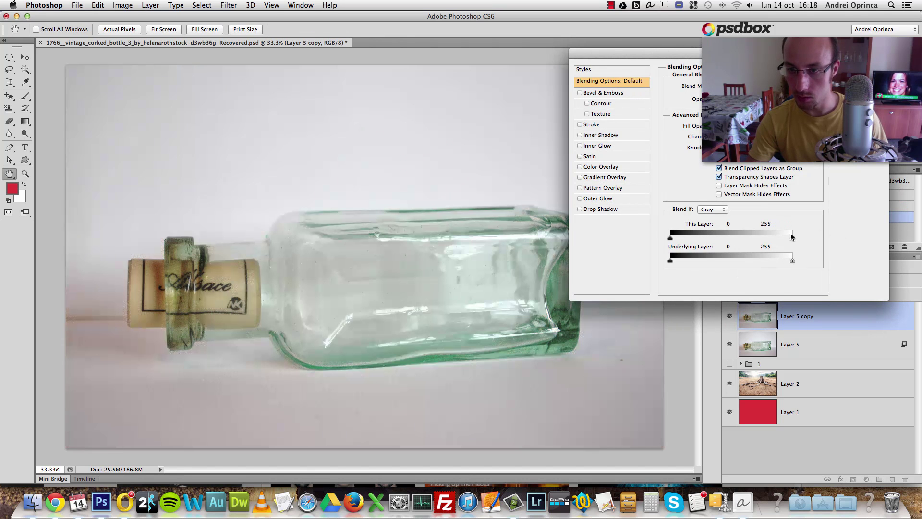
pyautogui.press('Return')
pyautogui.click(751, 279)
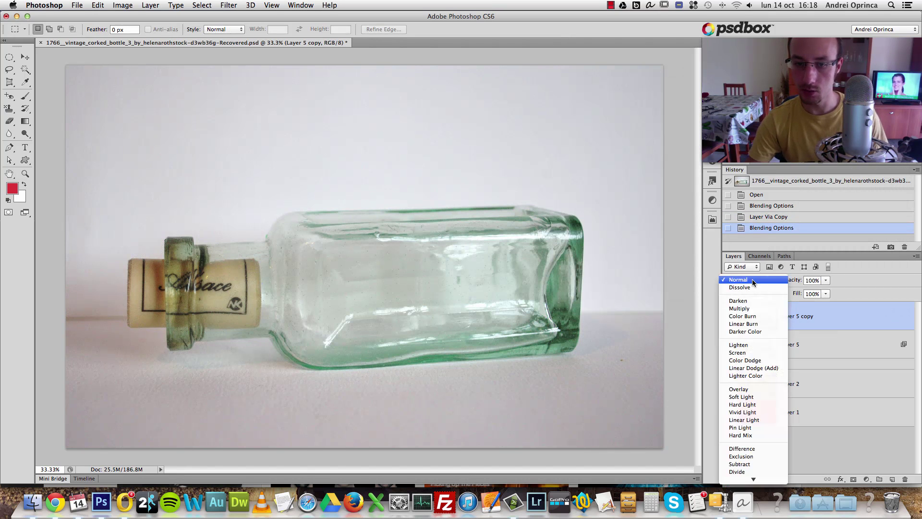
pyautogui.click(748, 310)
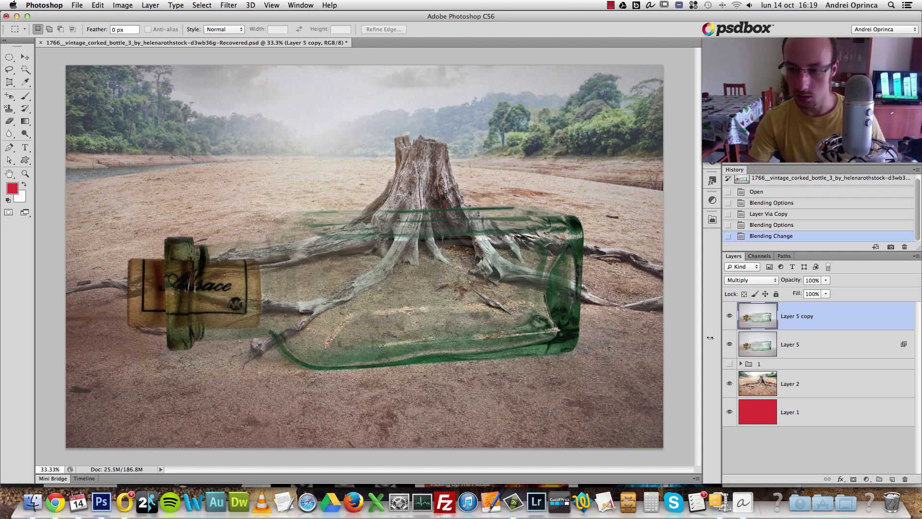
# Show and expand group 1, undoing an accidental deletion of both bottle layers
pyautogui.keyDown('shift'); pyautogui.click(851, 345); pyautogui.keyUp('shift')
pyautogui.moveTo(855, 344); pyautogui.dragTo(904, 479)
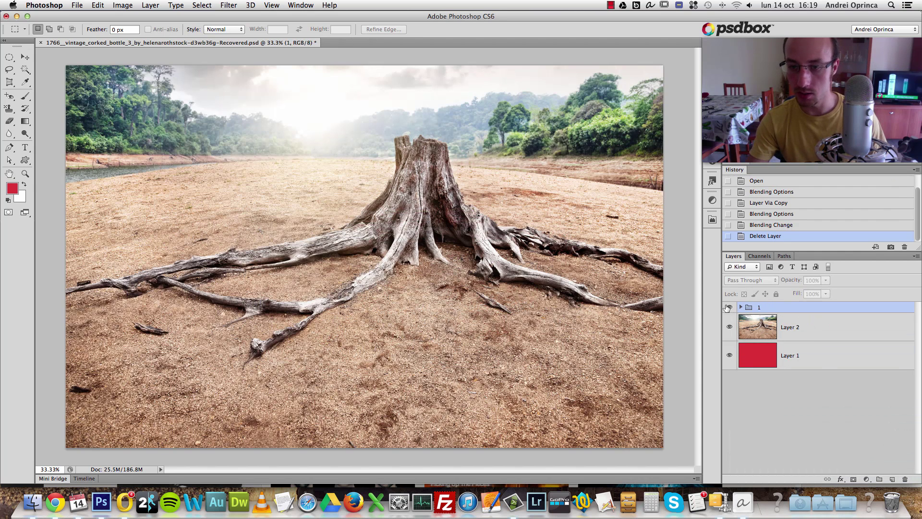
pyautogui.click(729, 307)
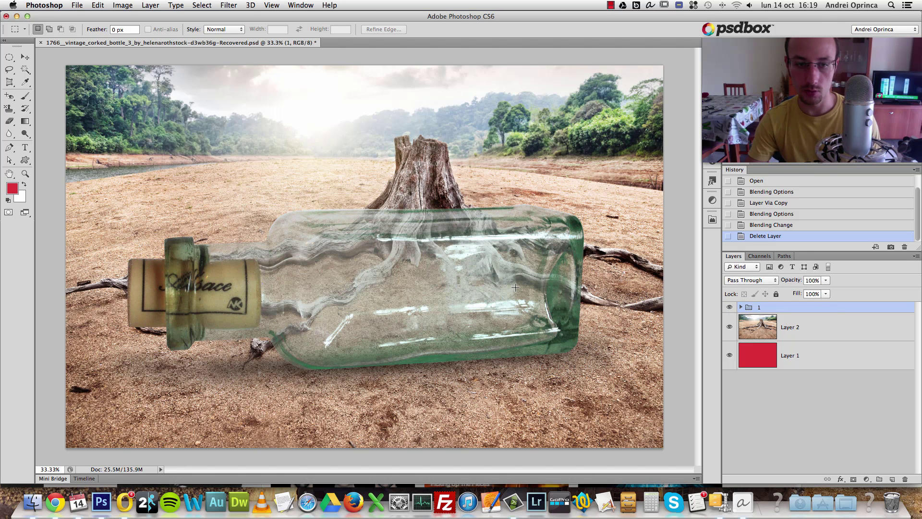
pyautogui.click(741, 307)
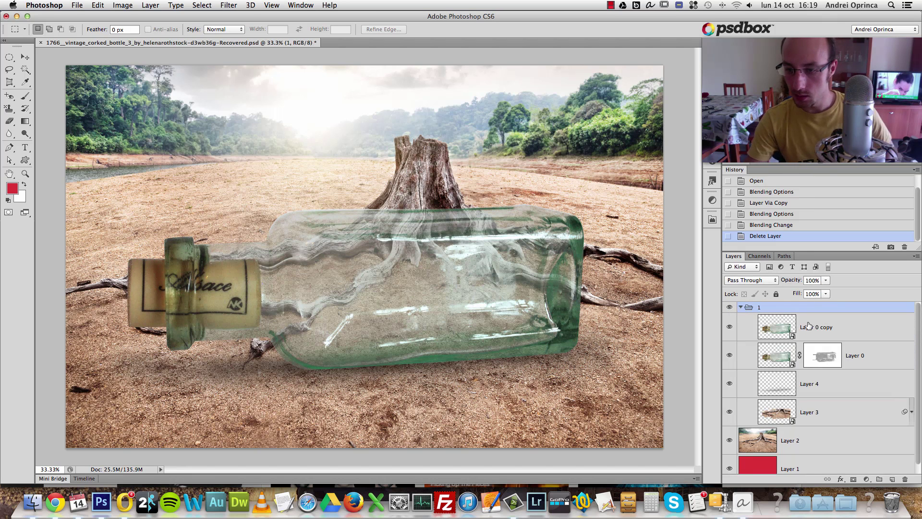
pyautogui.click(768, 225)
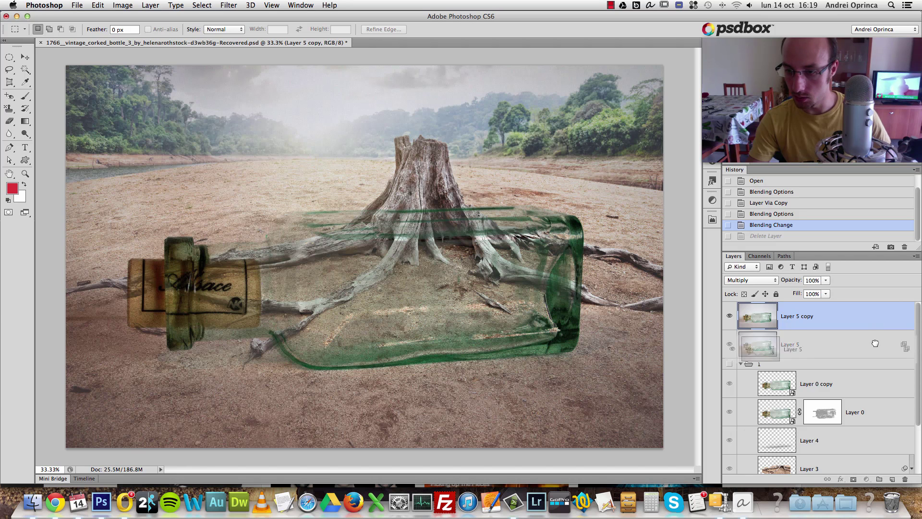
# Delete the original Layer 5, collapse group 1, and set Layer 5 copy back to Normal
pyautogui.moveTo(877, 345); pyautogui.dragTo(905, 479)
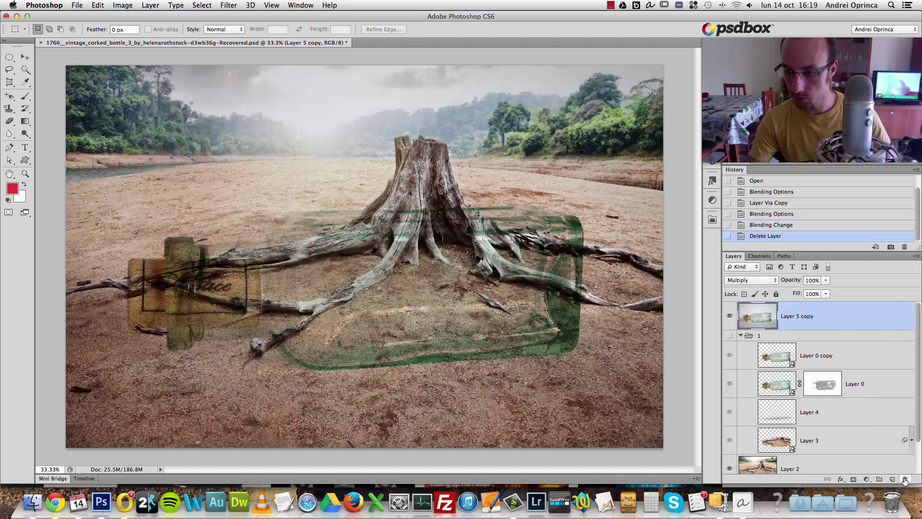
pyautogui.click(741, 335)
pyautogui.click(747, 284)
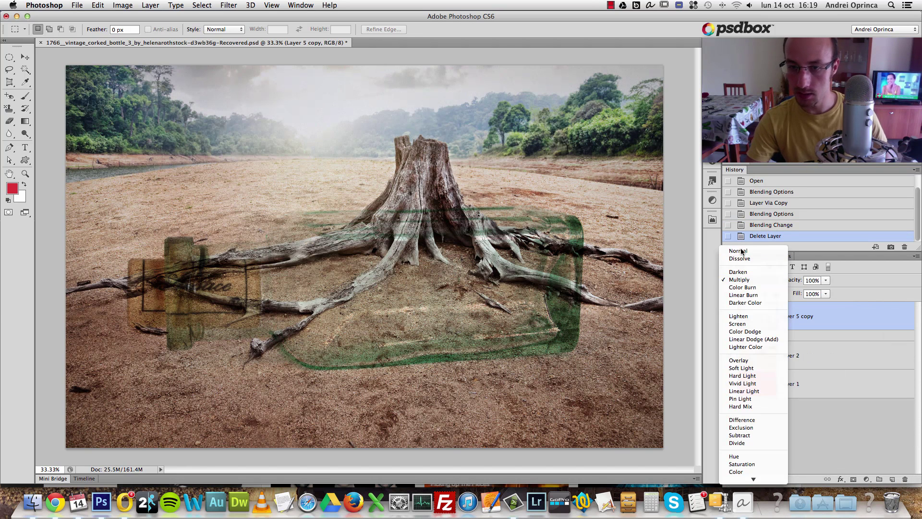
pyautogui.click(742, 250)
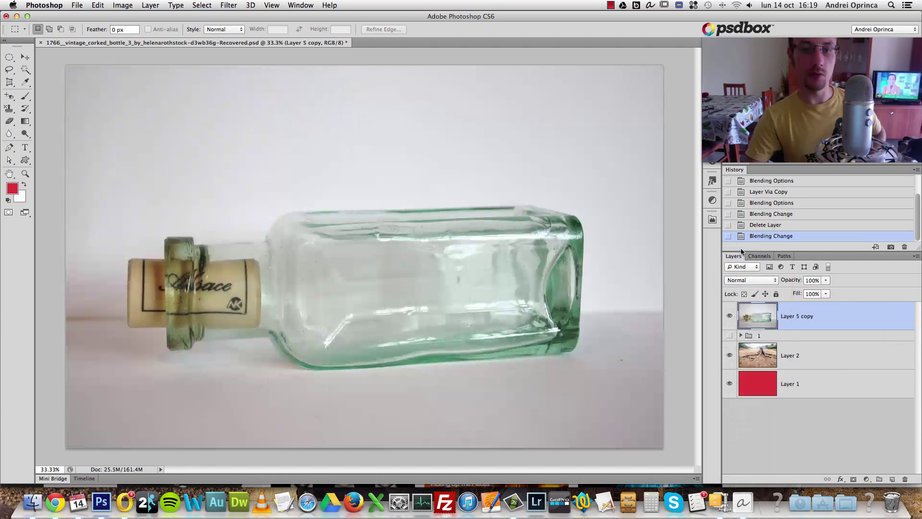
# Select the Pen tool in Path mode and view the image at 100%
pyautogui.click(10, 151)
pyautogui.click(48, 30)
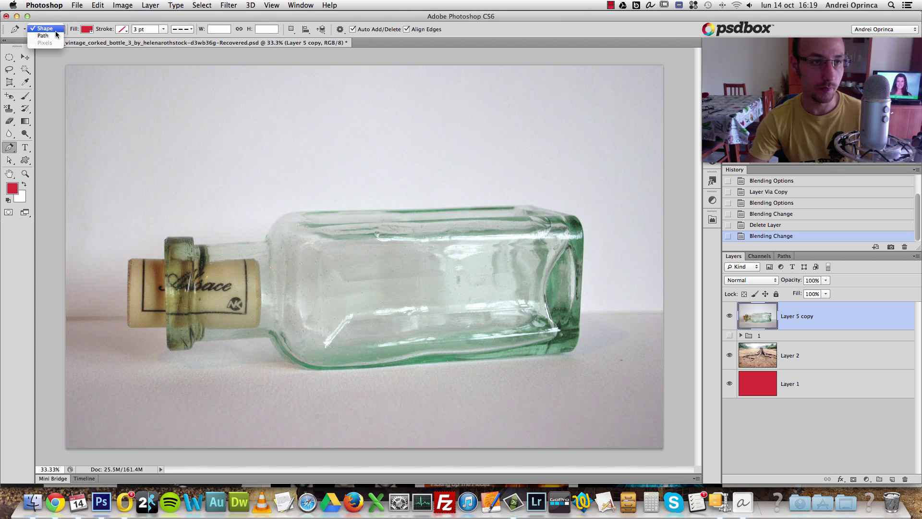
pyautogui.click(46, 38)
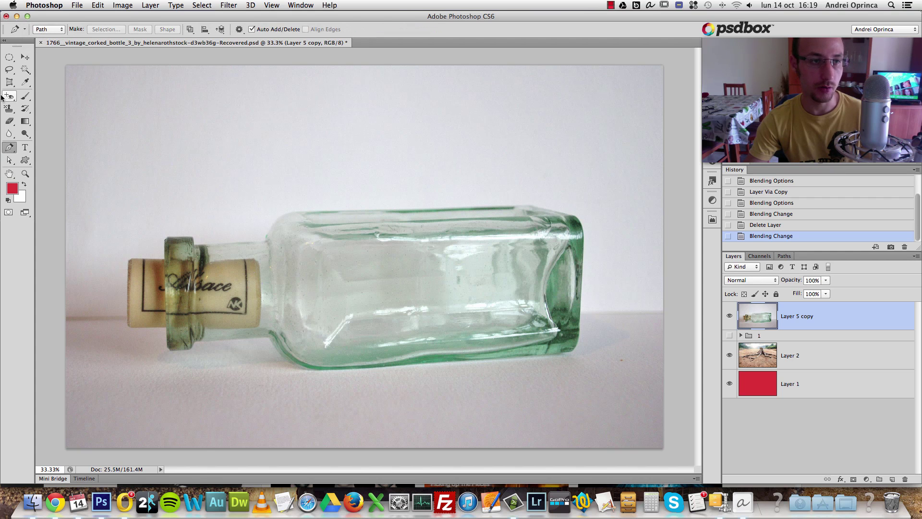
pyautogui.click(9, 69)
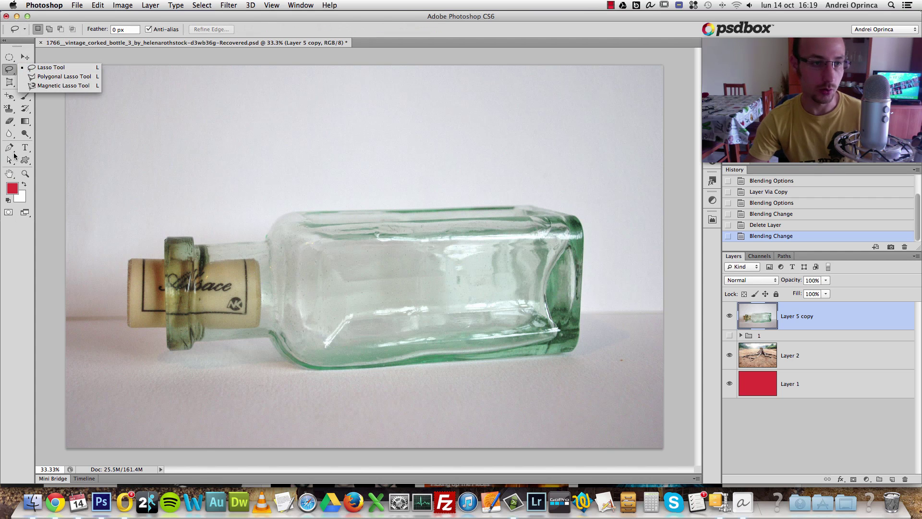
pyautogui.click(9, 148)
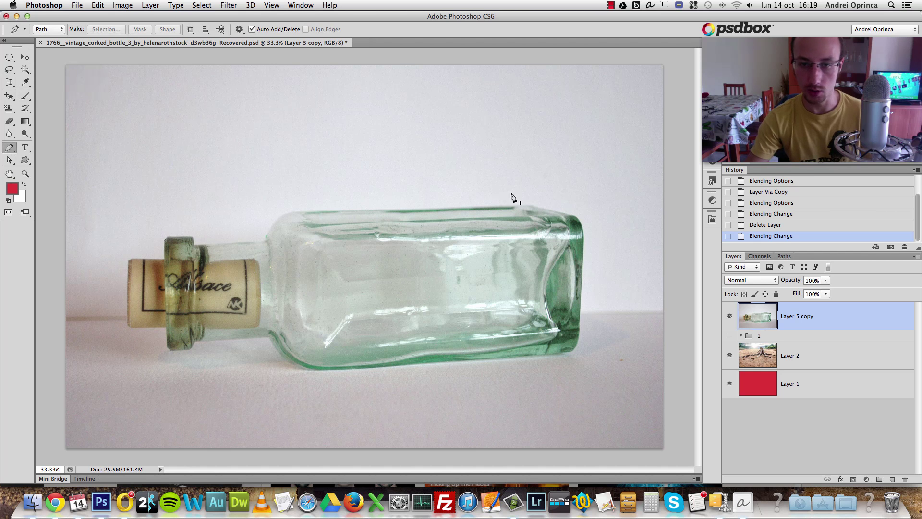
pyautogui.press('super+1')
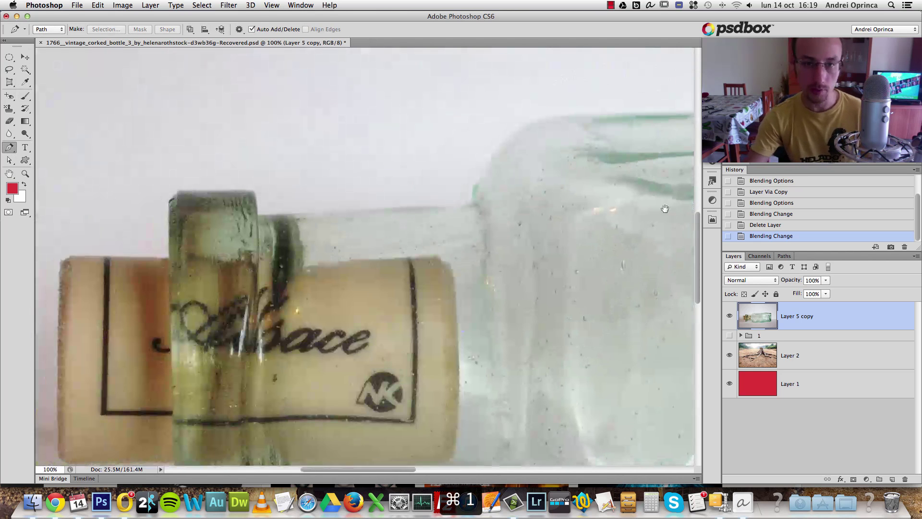
# Place anchors along the bottle's top edge, around its corner and down its side
pyautogui.moveTo(570, 159); pyautogui.dragTo(381, 298)
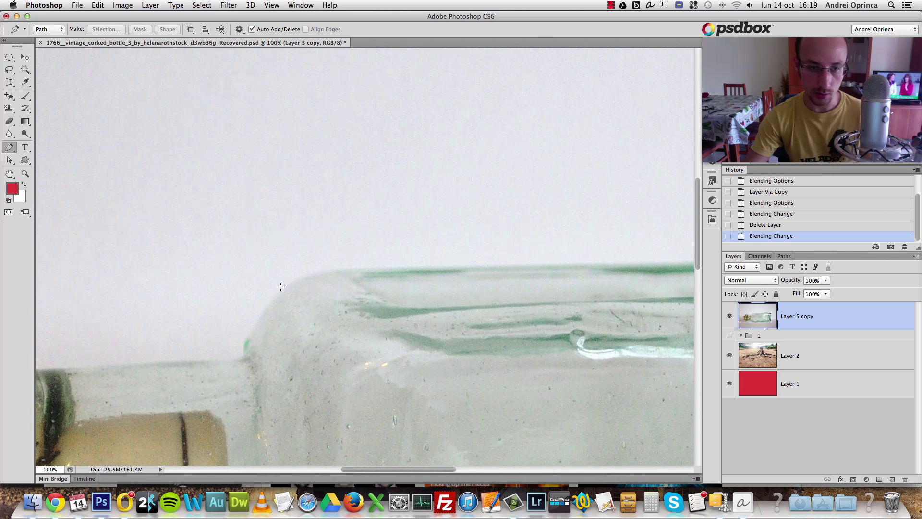
pyautogui.click(312, 272)
pyautogui.hscroll(5, 401, 288)
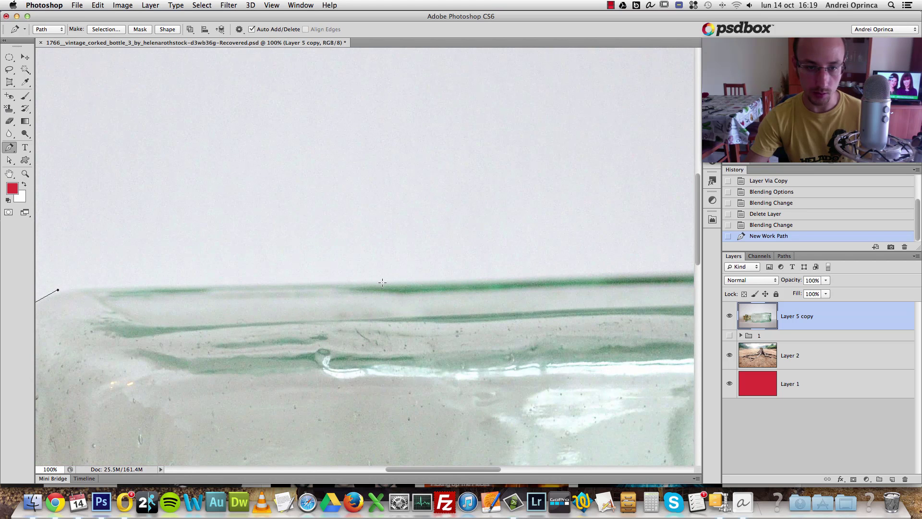
pyautogui.moveTo(382, 283); pyautogui.dragTo(438, 284)
pyautogui.hscroll(-5, 437, 307)
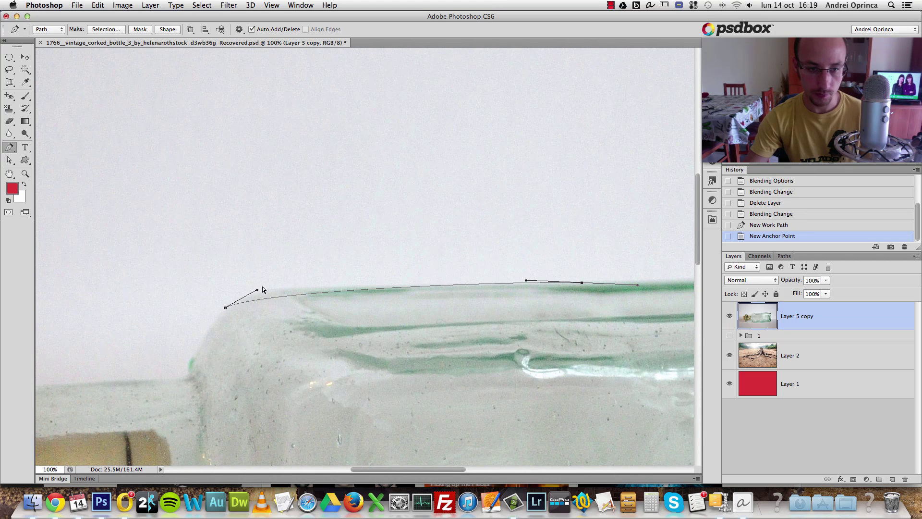
pyautogui.moveTo(261, 291); pyautogui.dragTo(252, 274)
pyautogui.hscroll(10, 221, 313)
pyautogui.moveTo(542, 252); pyautogui.dragTo(566, 249)
pyautogui.hscroll(10, 382, 268)
pyautogui.moveTo(426, 253); pyautogui.dragTo(453, 259)
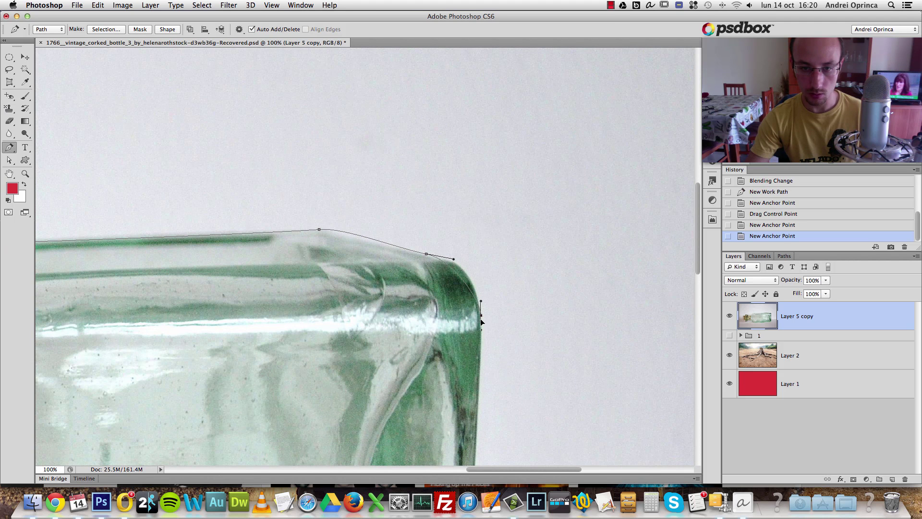
pyautogui.moveTo(481, 332); pyautogui.dragTo(483, 350)
pyautogui.scroll(-10, 483, 350)
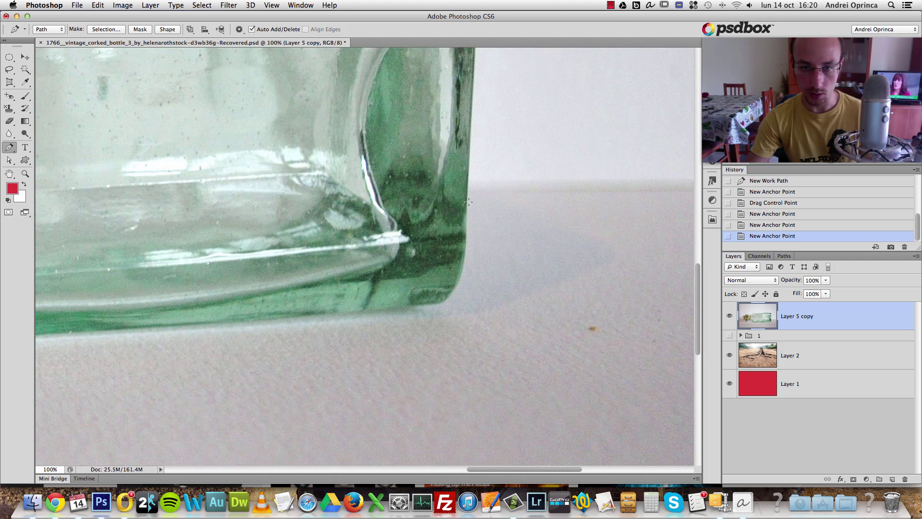
pyautogui.click(466, 202)
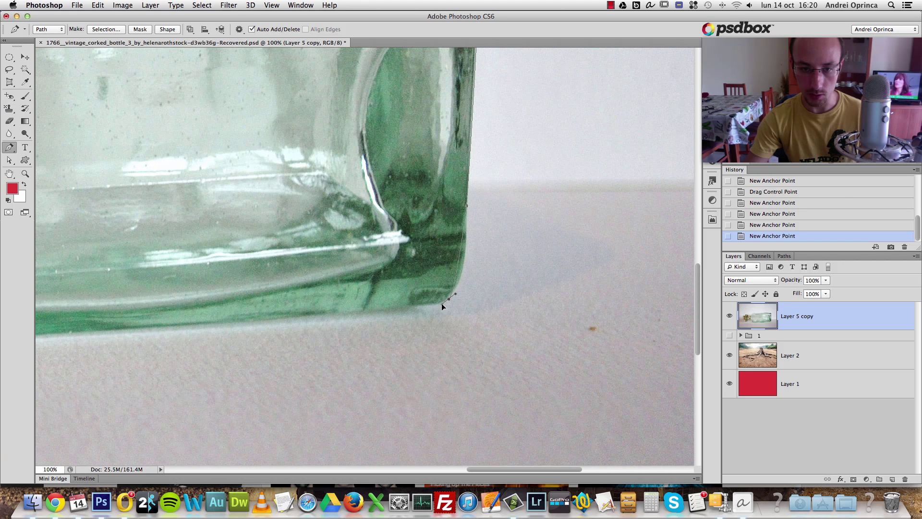
pyautogui.moveTo(441, 304); pyautogui.dragTo(434, 312)
pyautogui.hscroll(-5, 385, 320)
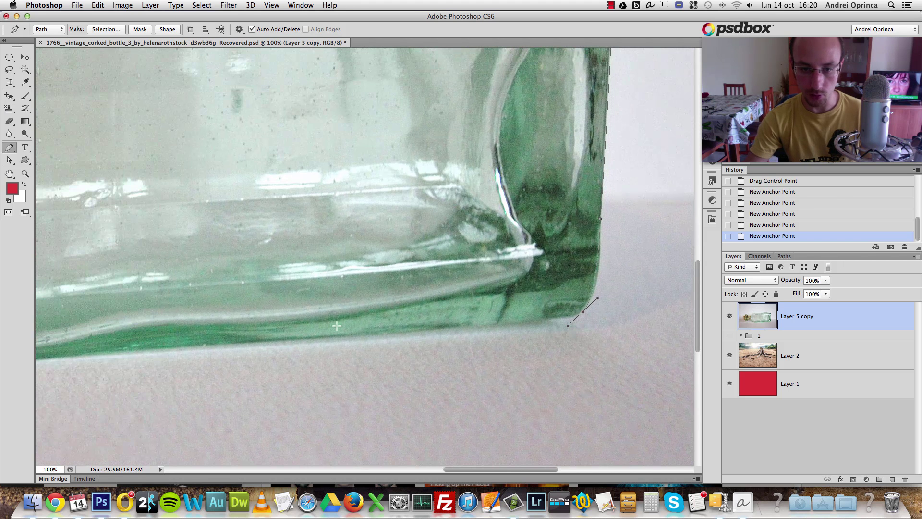
# Continue anchors along the bottle's base and cork, closing the path at the starting anchor
pyautogui.click(340, 337)
pyautogui.hscroll(-8, 288, 308)
pyautogui.scroll(-3, 336, 288)
pyautogui.hscroll(-6, 341, 279)
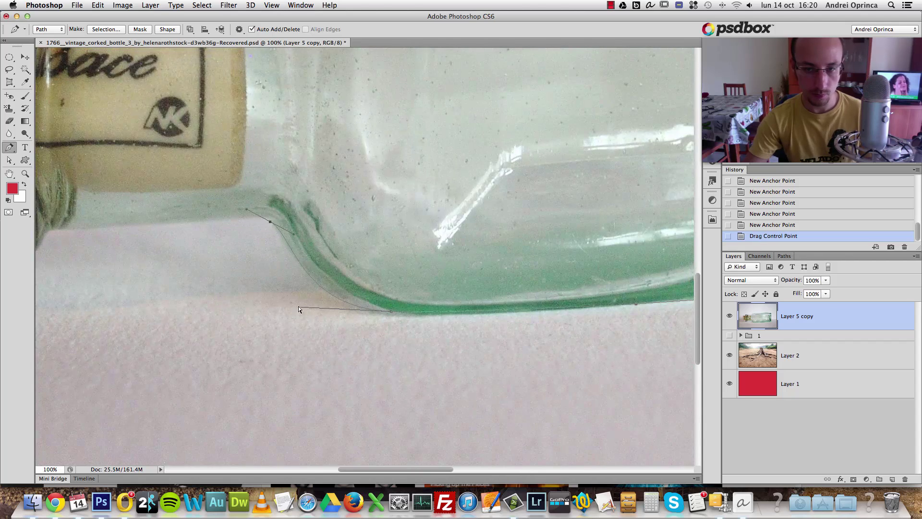
pyautogui.hscroll(-8, 336, 289)
pyautogui.moveTo(389, 331); pyautogui.dragTo(365, 355)
pyautogui.click(315, 357)
pyautogui.click(308, 354)
pyautogui.click(302, 336)
pyautogui.scroll(6, 191, 140)
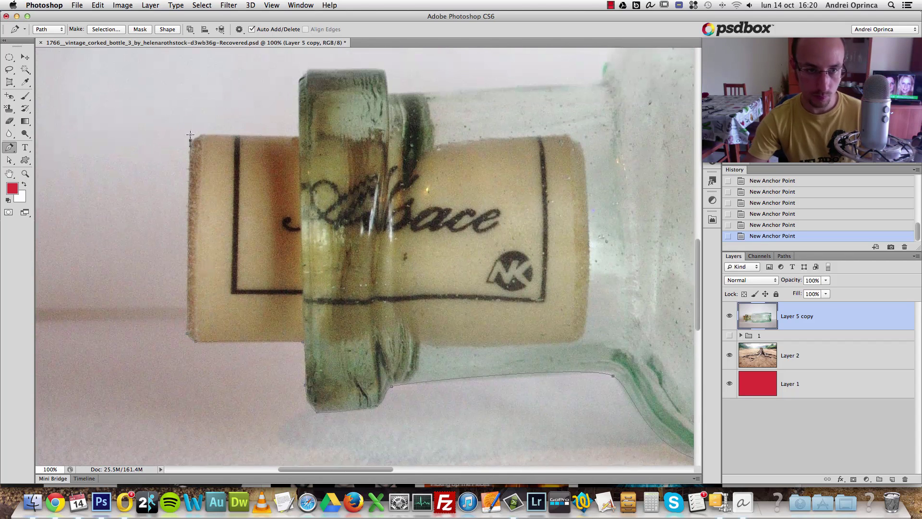
pyautogui.hscroll(7, 342, 174)
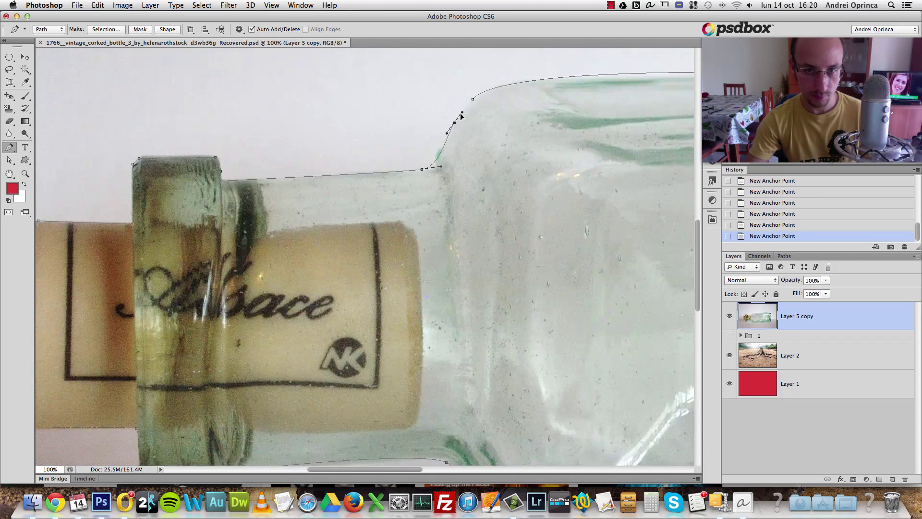
pyautogui.moveTo(473, 99); pyautogui.dragTo(473, 101)
pyautogui.scroll(-10, 492, 165)
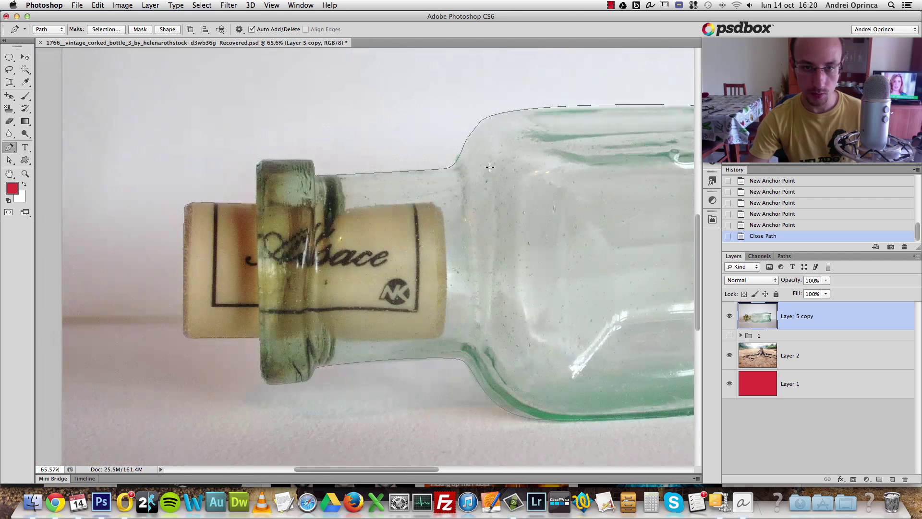
# Turn the bottle path into a selection and use it as Layer 5 copy's layer mask
pyautogui.scroll(8, 379, 285)
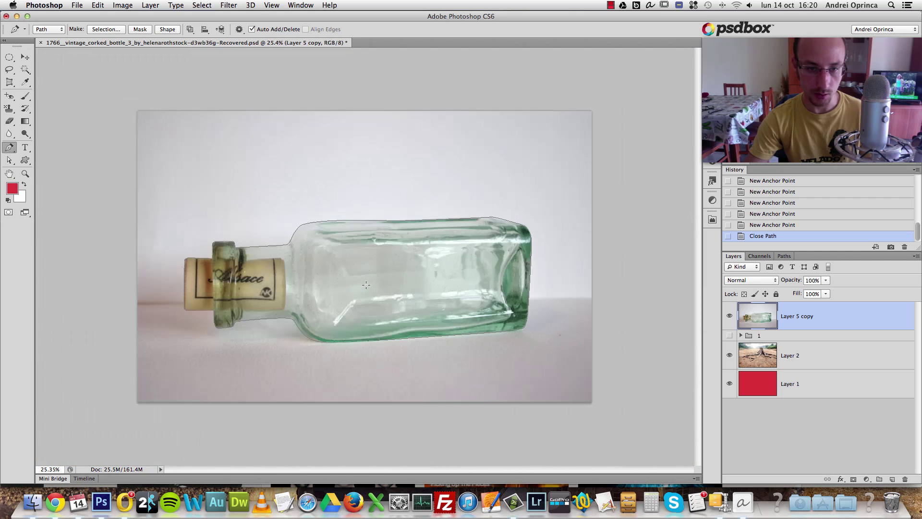
pyautogui.scroll(-2, 397, 293)
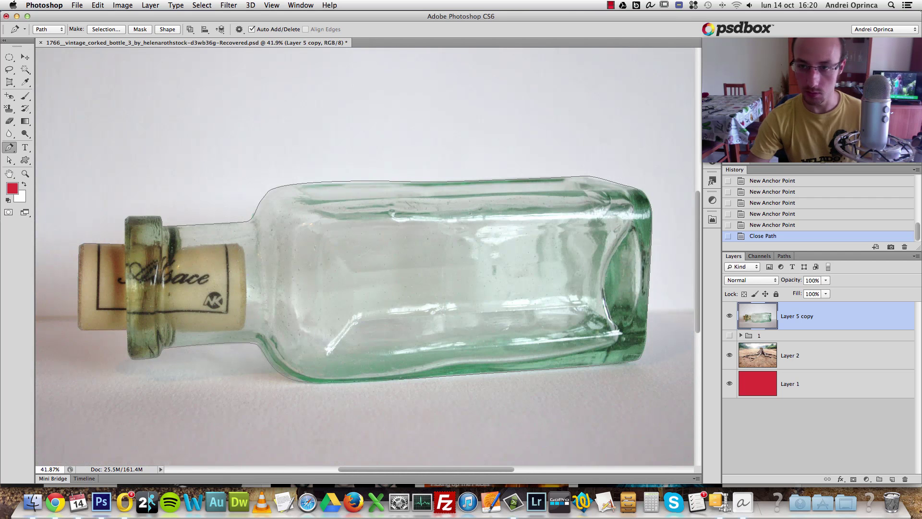
pyautogui.press('super+minus')
pyautogui.rightClick(487, 166)
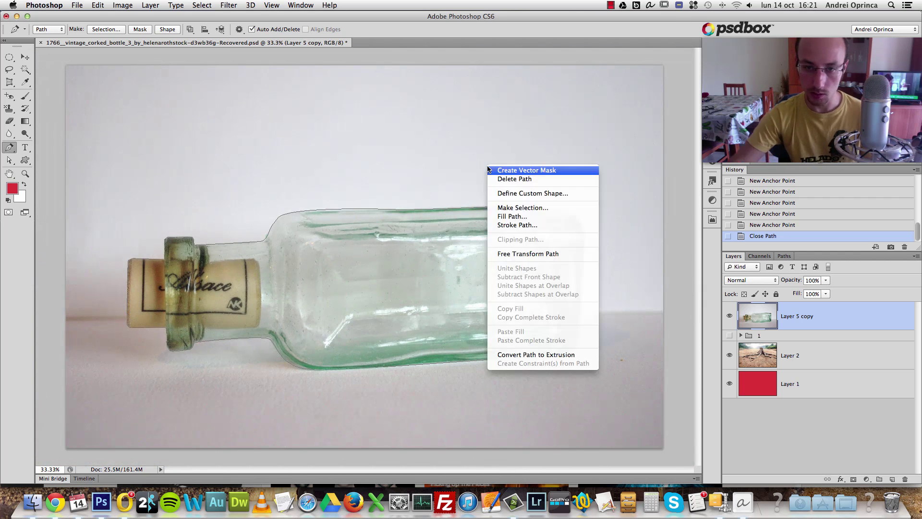
pyautogui.click(522, 208)
pyautogui.click(551, 278)
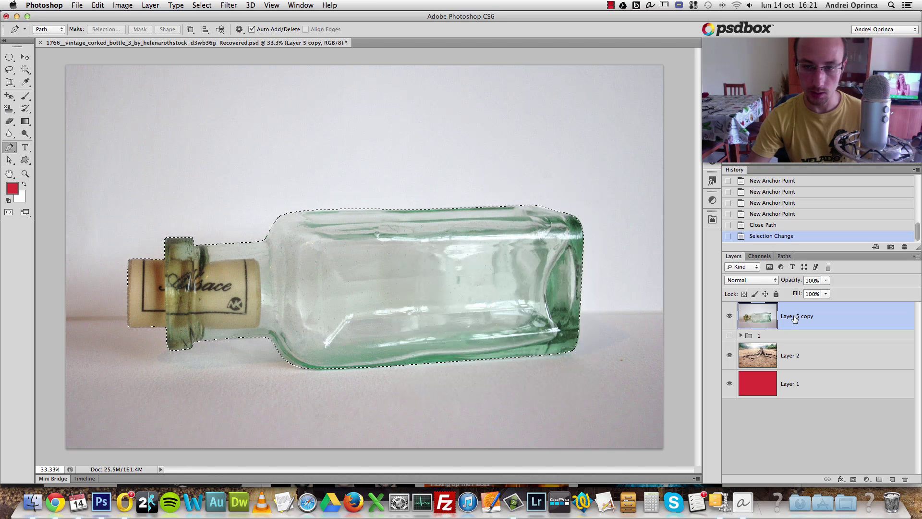
pyautogui.click(853, 479)
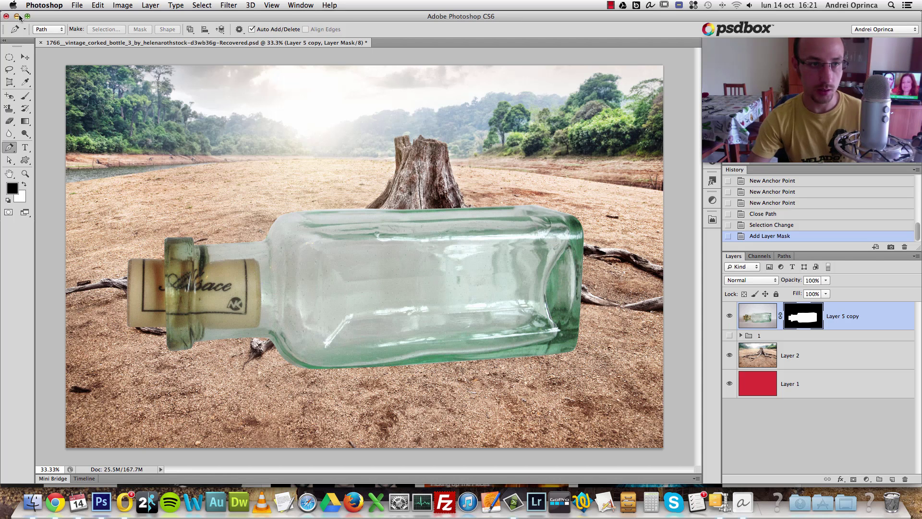
pyautogui.click(22, 58)
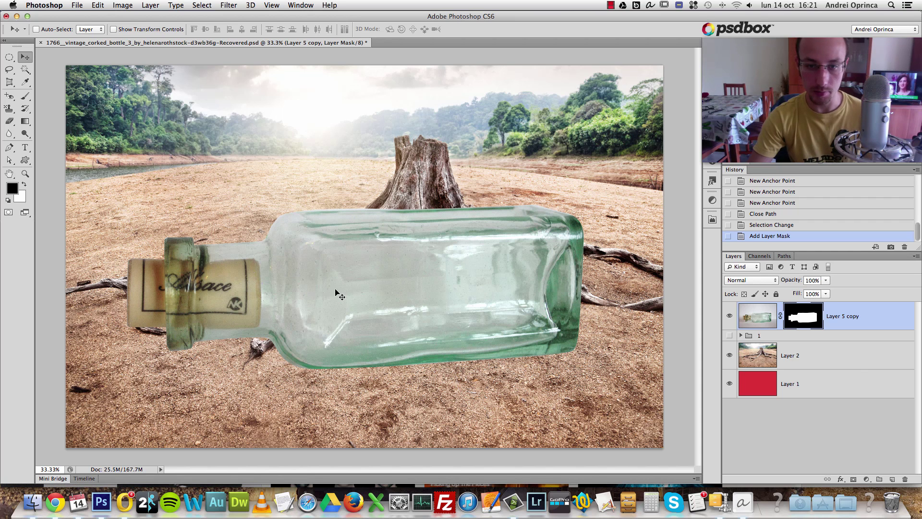
# Convert Layer 5 copy to a smart object, add a white layer mask, and load the bottle outline as a selection
pyautogui.rightClick(859, 313)
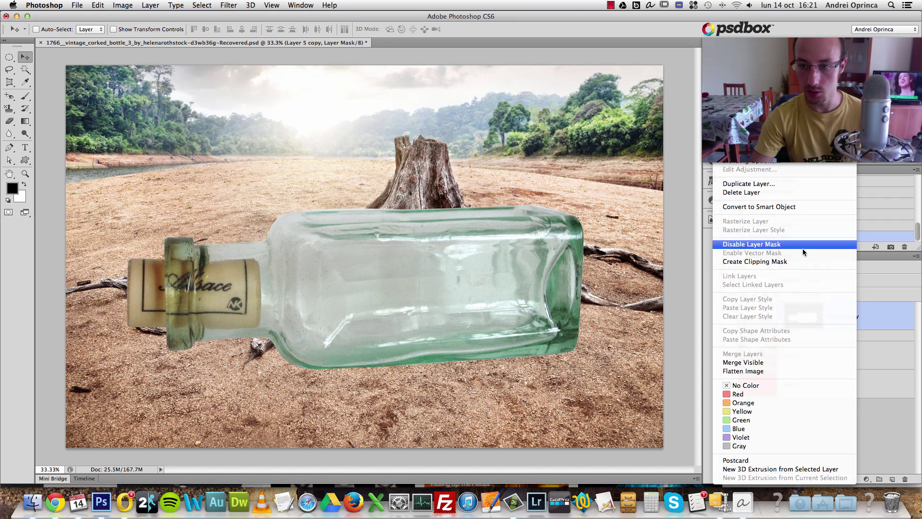
pyautogui.click(776, 208)
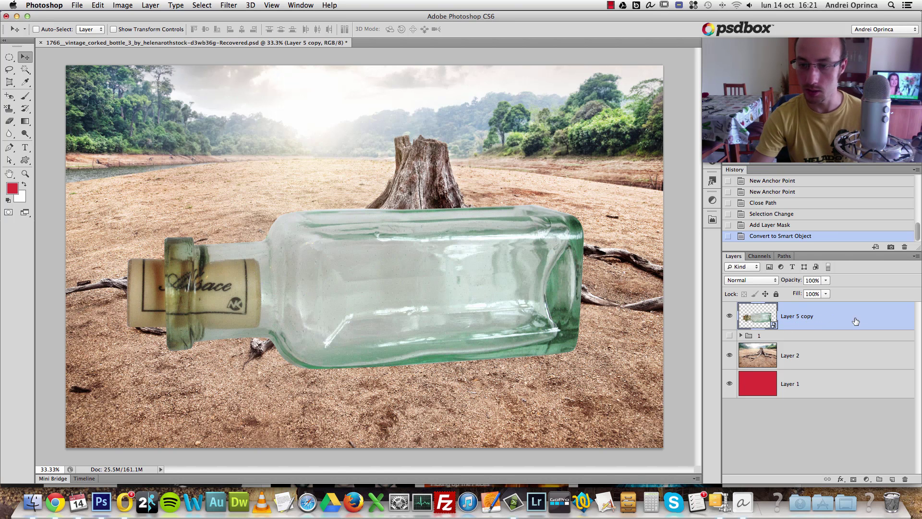
pyautogui.click(853, 479)
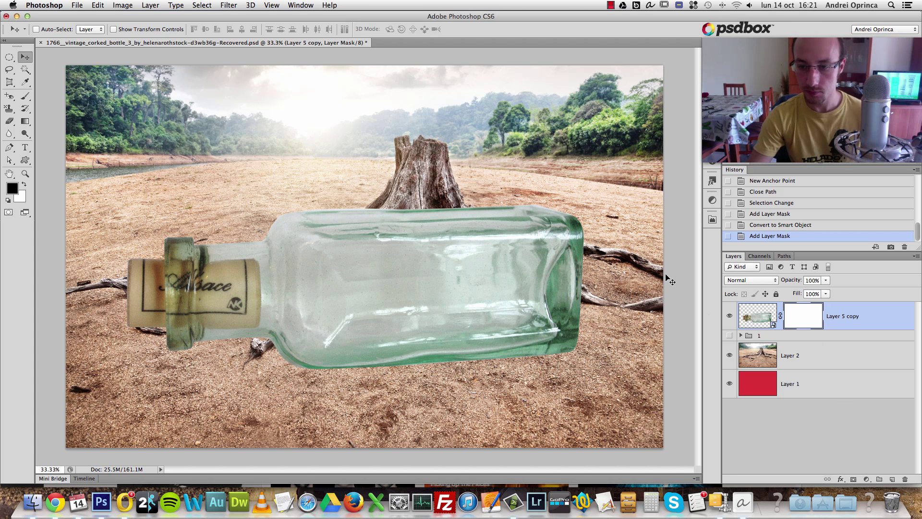
pyautogui.keyDown('super'); pyautogui.click(761, 317); pyautogui.keyUp('super')
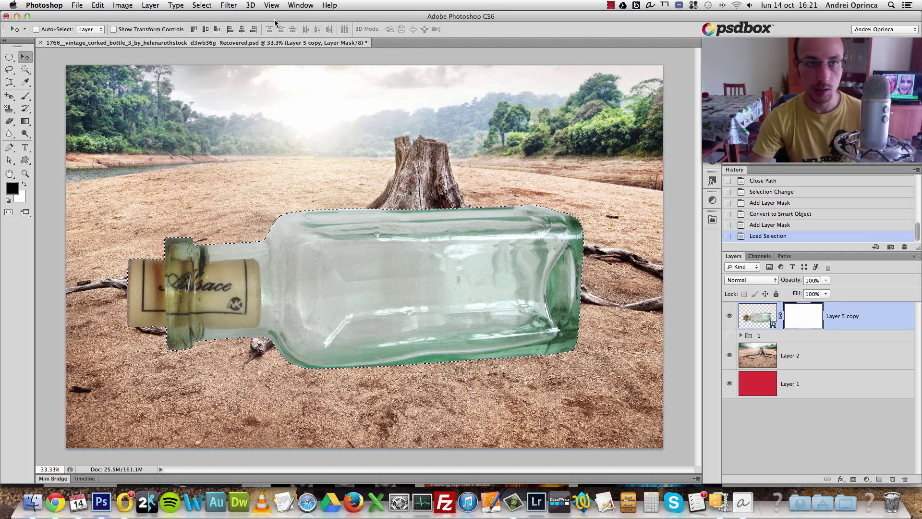
pyautogui.click(202, 5)
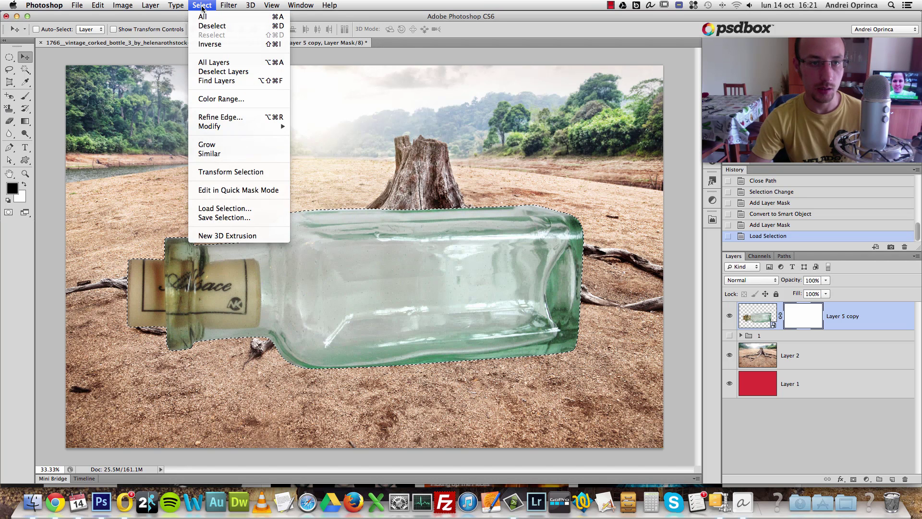
pyautogui.click(214, 99)
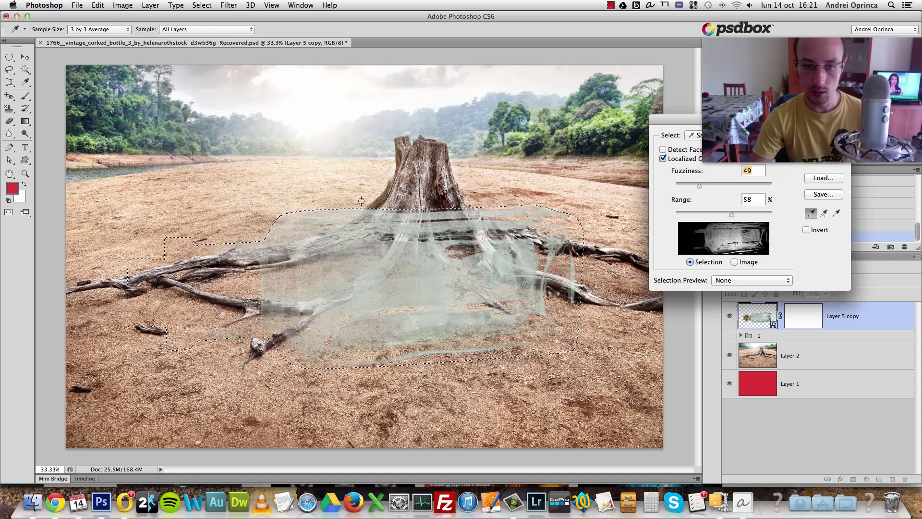
pyautogui.click(752, 280)
pyautogui.click(739, 283)
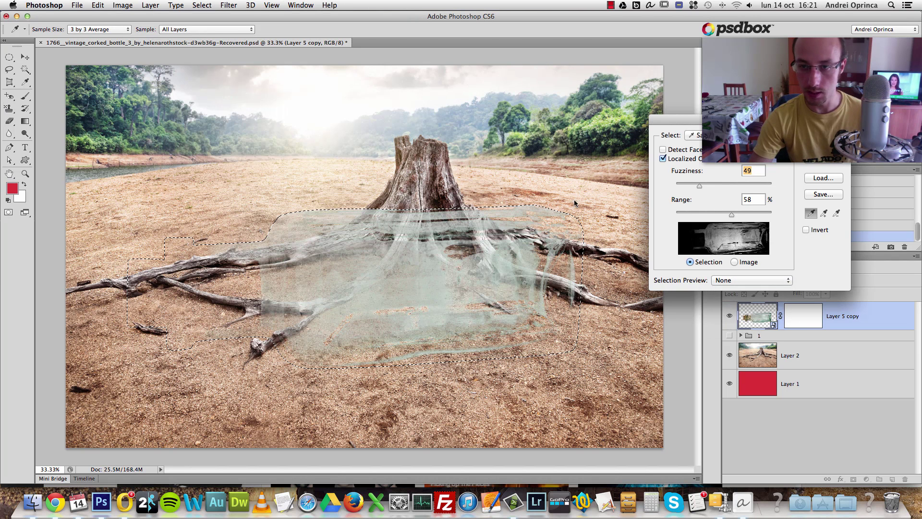
pyautogui.click(408, 261)
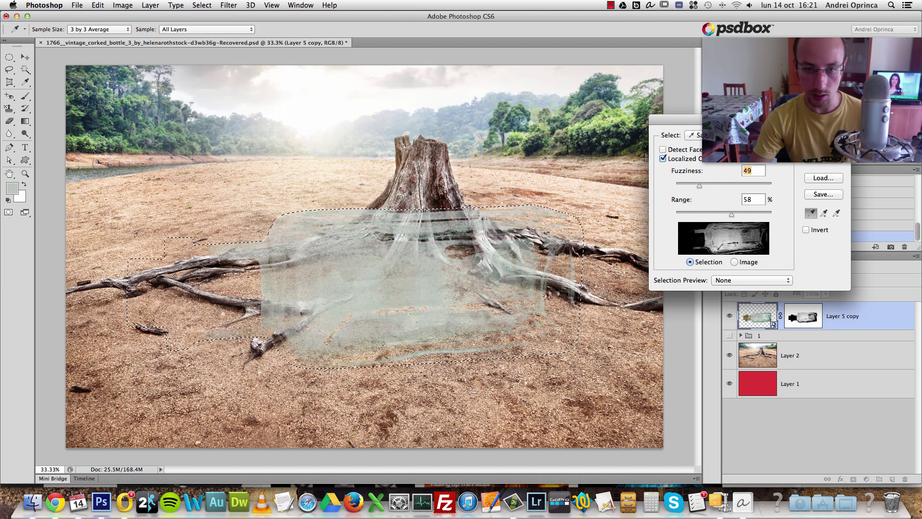
pyautogui.moveTo(699, 186); pyautogui.dragTo(616, 185)
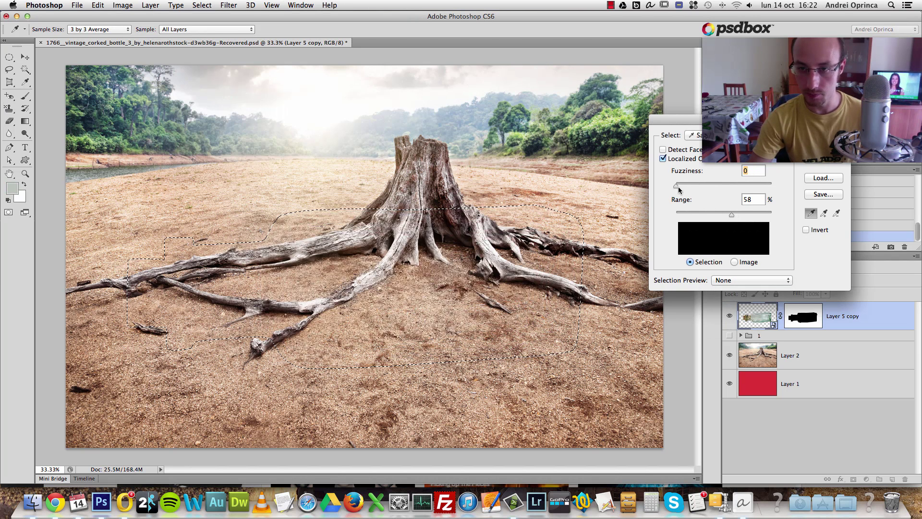
pyautogui.moveTo(676, 186); pyautogui.dragTo(775, 185)
pyautogui.moveTo(731, 214); pyautogui.dragTo(773, 213)
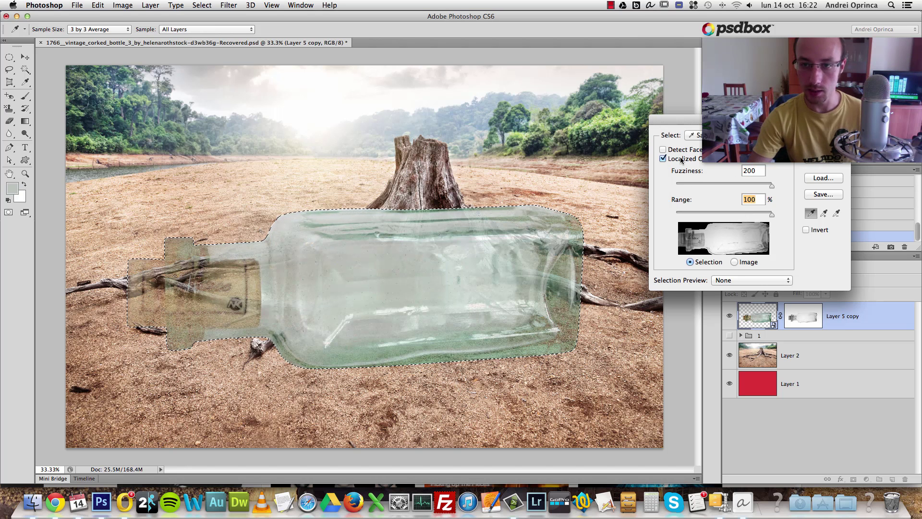
pyautogui.click(335, 269)
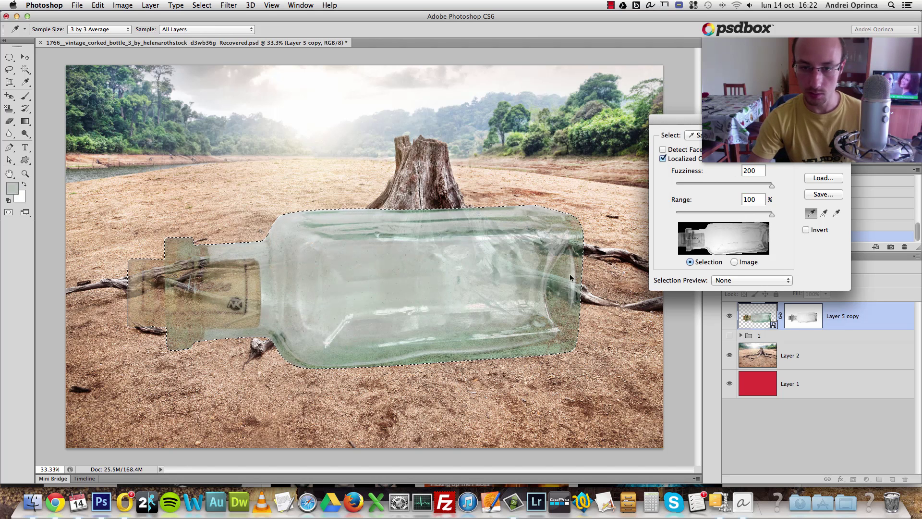
pyautogui.click(438, 274)
pyautogui.click(321, 274)
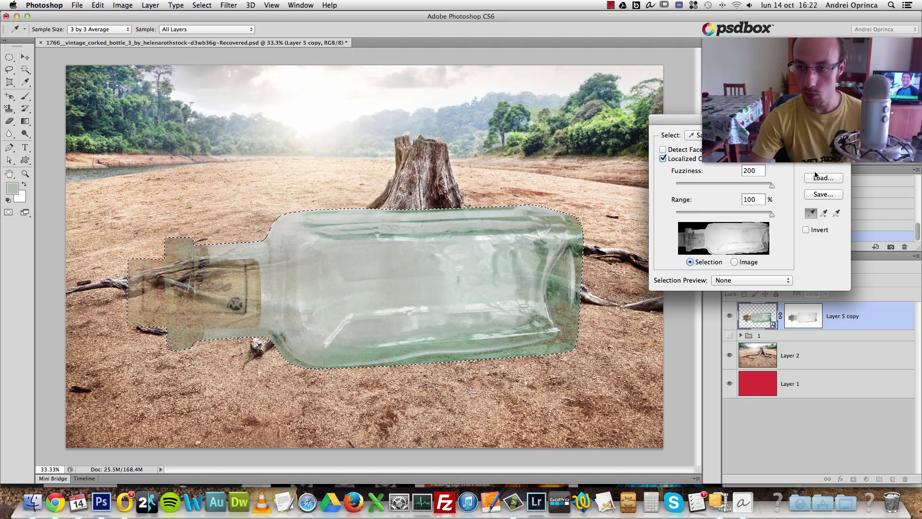
pyautogui.press('Escape')
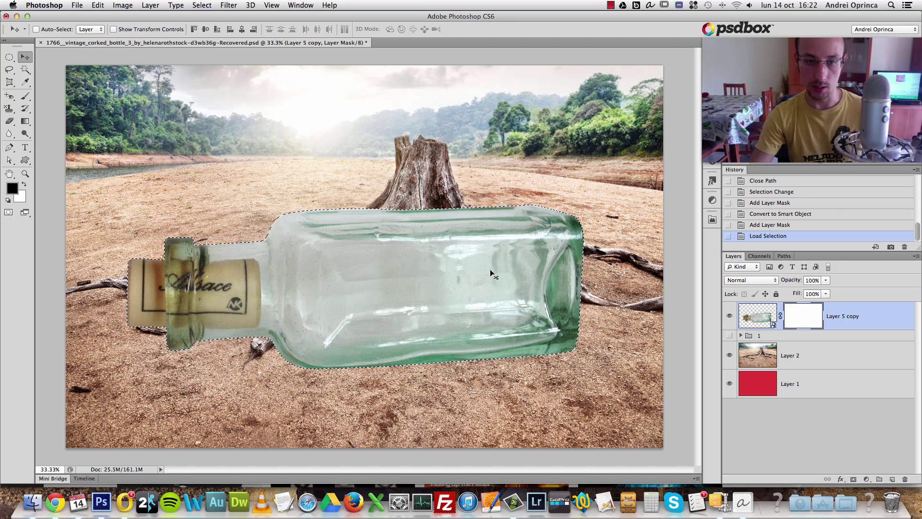
# Sample the bottle's glass in Color Range (Fuzziness 49, Range 58%) and preview it as Grayscale
pyautogui.click(229, 5)
pyautogui.click(241, 104)
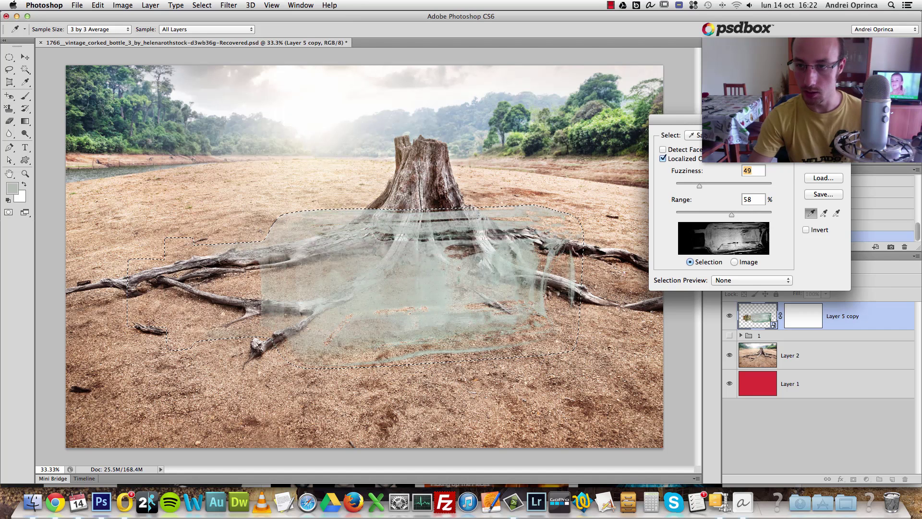
pyautogui.press('Escape')
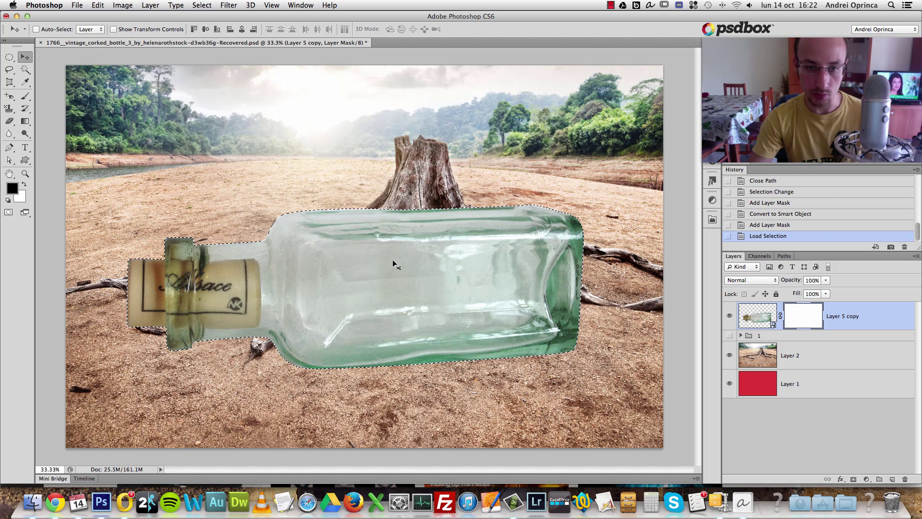
pyautogui.click(202, 5)
pyautogui.click(221, 99)
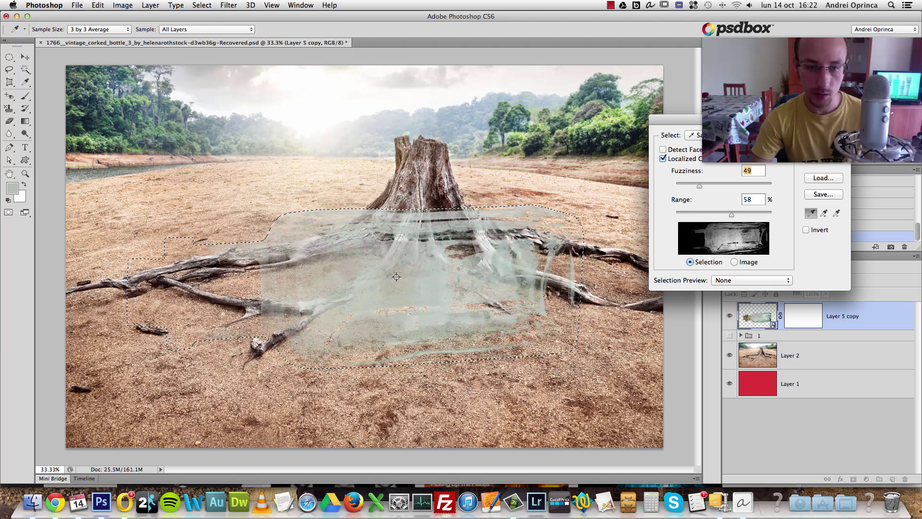
pyautogui.click(395, 273)
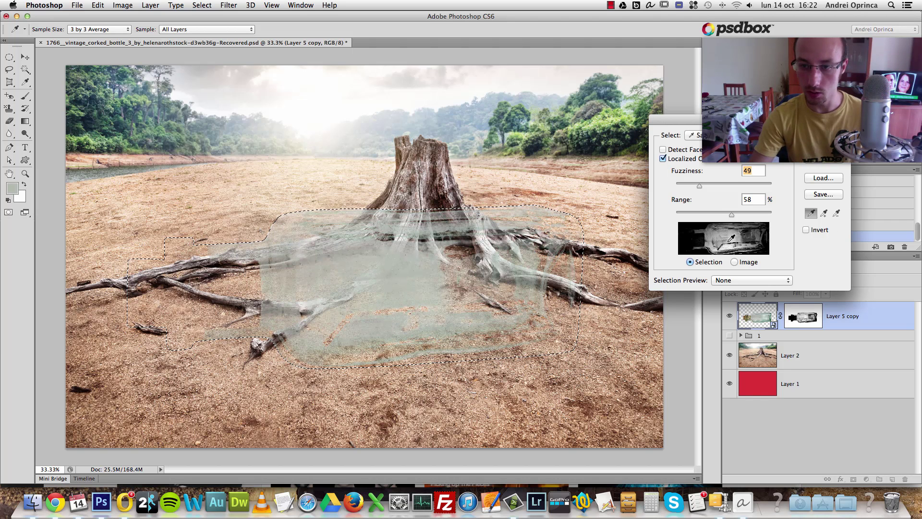
pyautogui.click(724, 232)
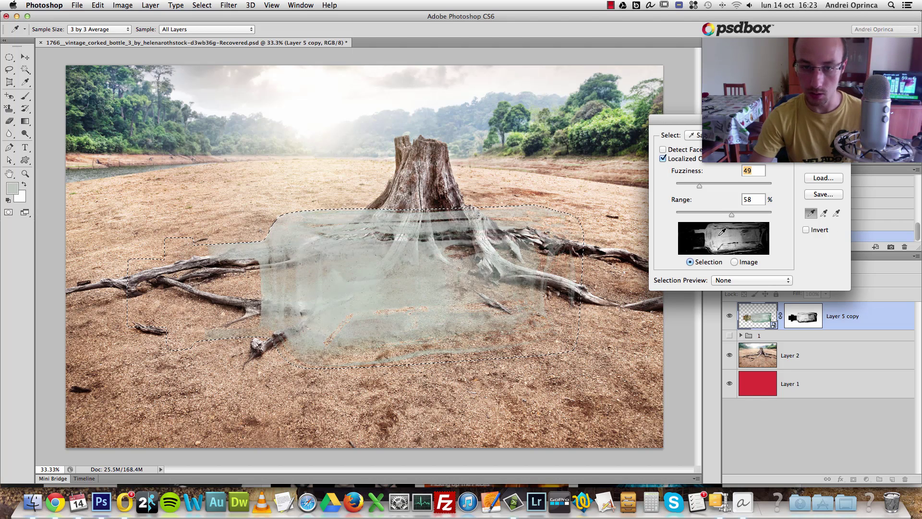
pyautogui.click(748, 281)
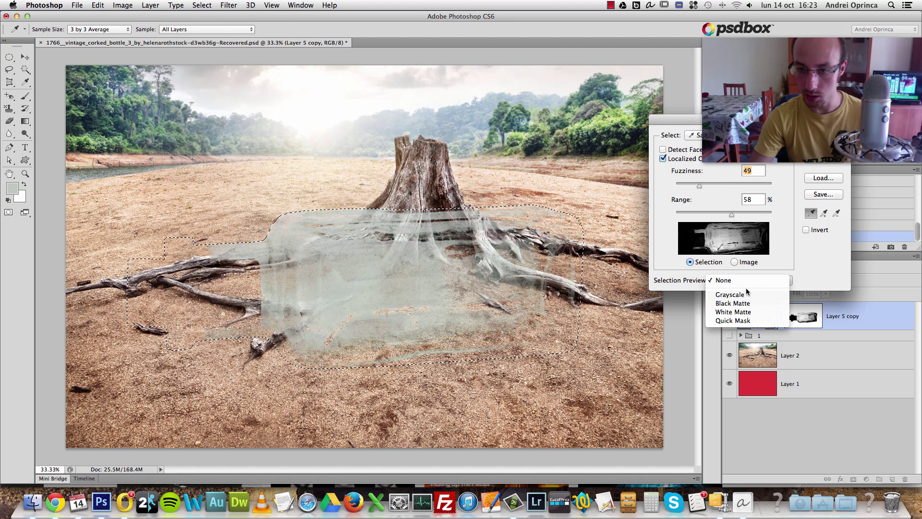
pyautogui.click(752, 303)
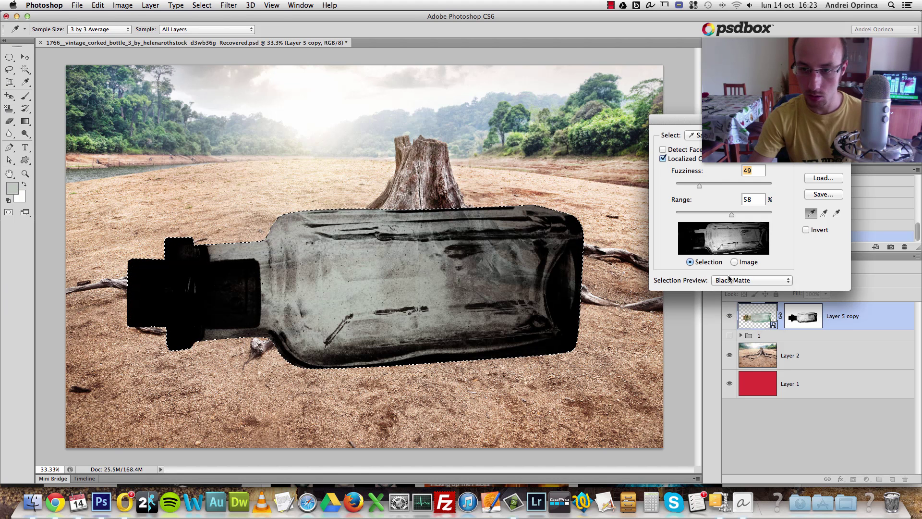
pyautogui.click(732, 280)
# Resample two areas of the bottle's glass in the grayscale preview, with Fuzziness at 75
pyautogui.click(733, 273)
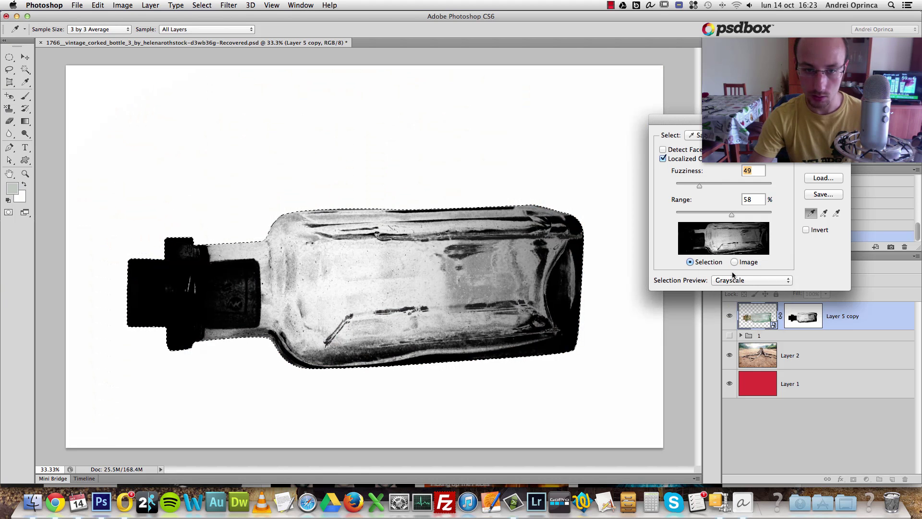
pyautogui.click(434, 263)
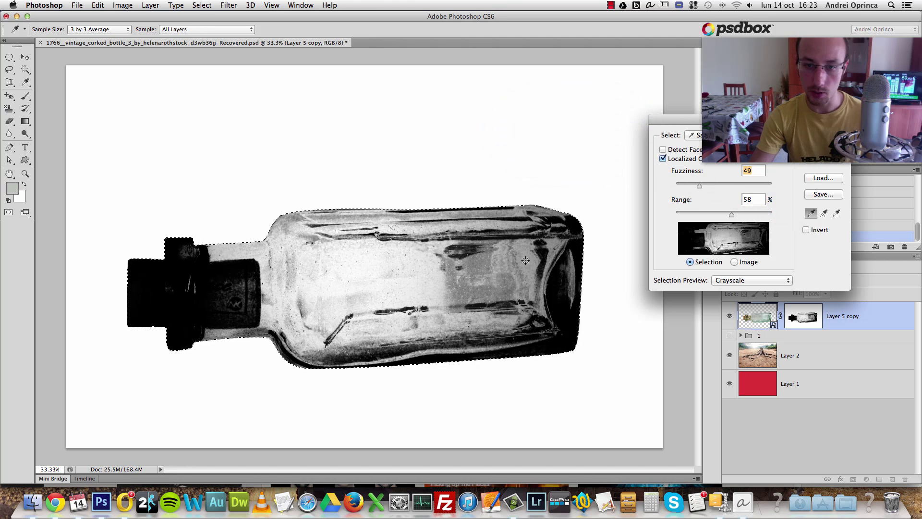
pyautogui.click(529, 266)
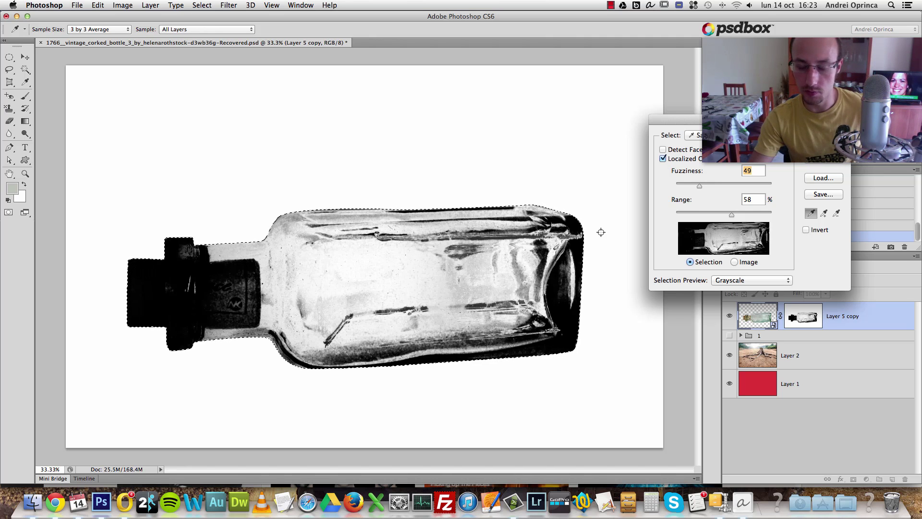
# Tune the Color Range Fuzziness and Range sliders to refine the glass selection
pyautogui.moveTo(699, 185); pyautogui.dragTo(707, 188)
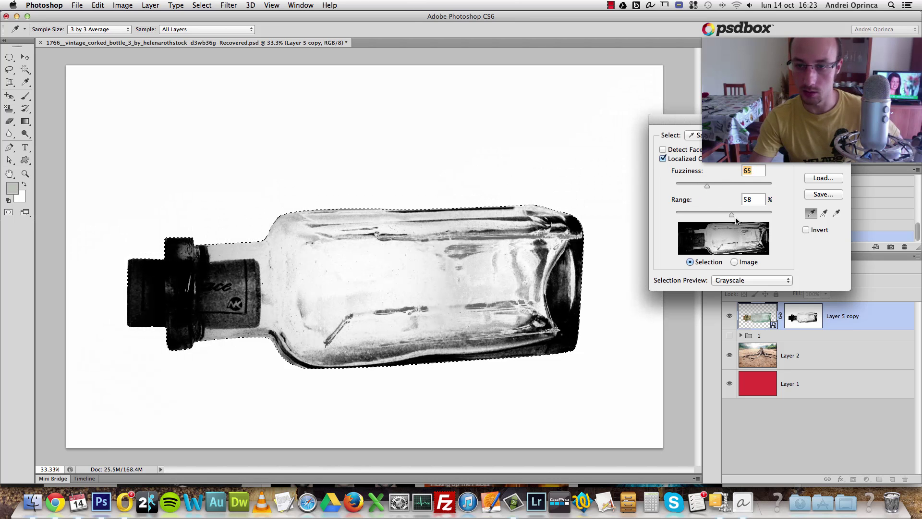
pyautogui.moveTo(736, 220); pyautogui.dragTo(723, 220)
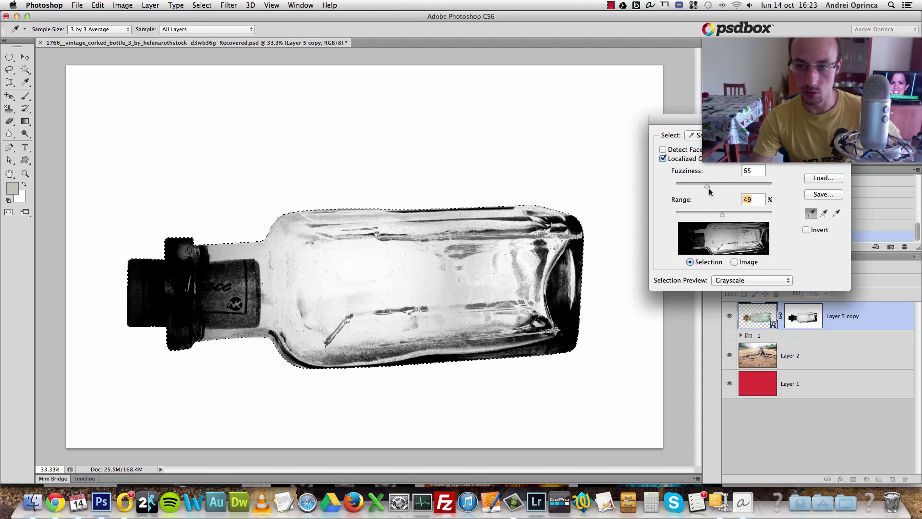
pyautogui.moveTo(708, 188)
pyautogui.mouseDown()
pyautogui.moveTo(721, 188)
pyautogui.moveTo(688, 189)
pyautogui.moveTo(695, 190)
pyautogui.mouseUp()
pyautogui.scroll(10, 702, 208)
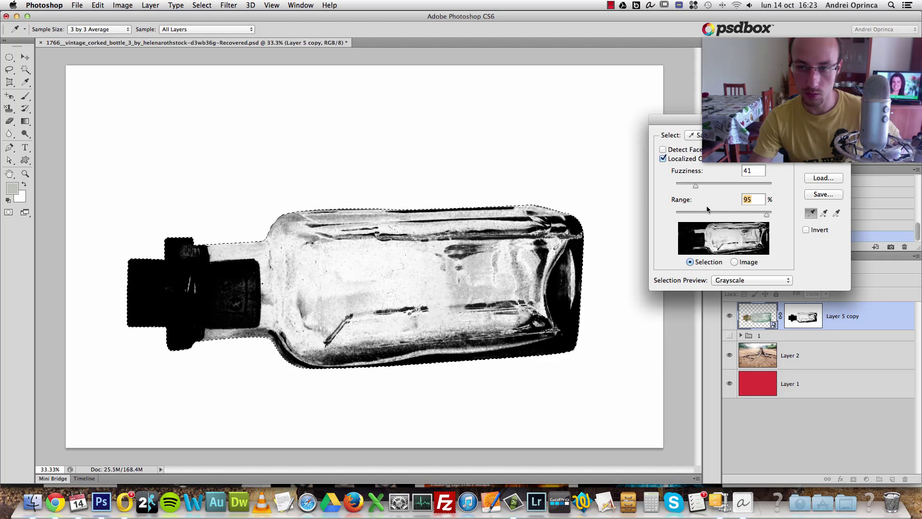
pyautogui.moveTo(696, 185); pyautogui.dragTo(742, 187)
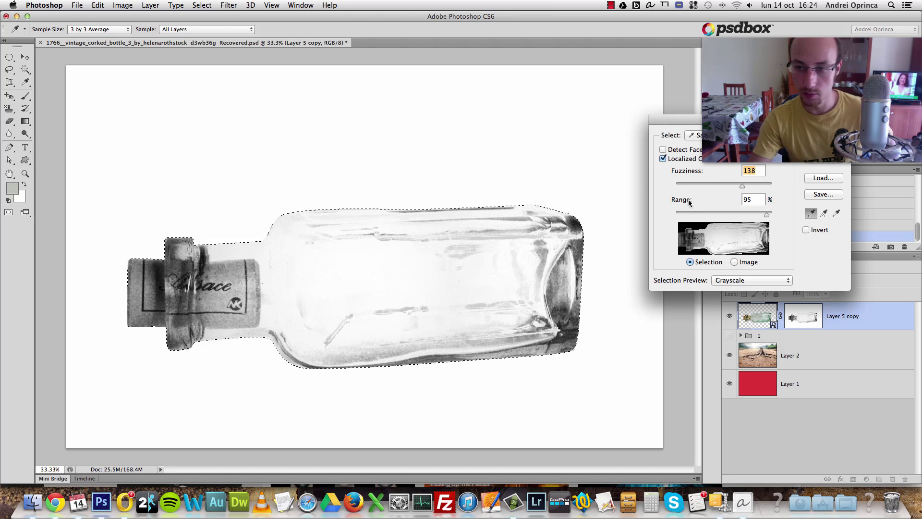
pyautogui.moveTo(742, 186); pyautogui.dragTo(690, 188)
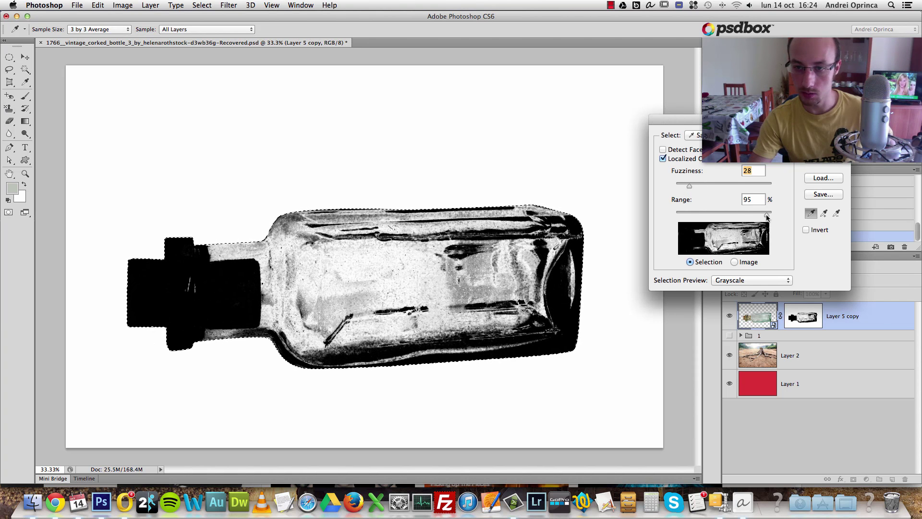
pyautogui.moveTo(767, 217)
pyautogui.mouseDown()
pyautogui.moveTo(700, 216)
pyautogui.moveTo(760, 217)
pyautogui.mouseUp()
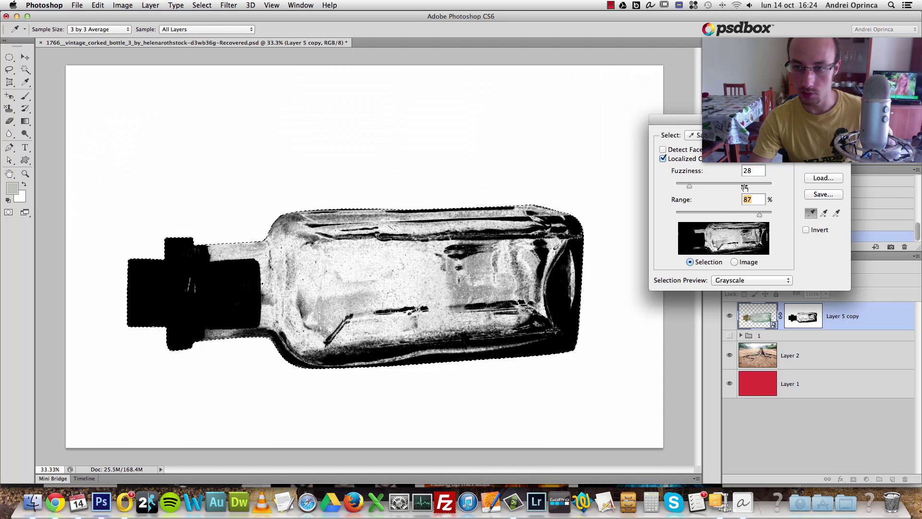
# Keep Localized Color Clusters enabled, nudge Fuzziness up, and raise Range to 90%
pyautogui.click(663, 159)
pyautogui.click(663, 159)
pyautogui.click(662, 159)
pyautogui.click(663, 159)
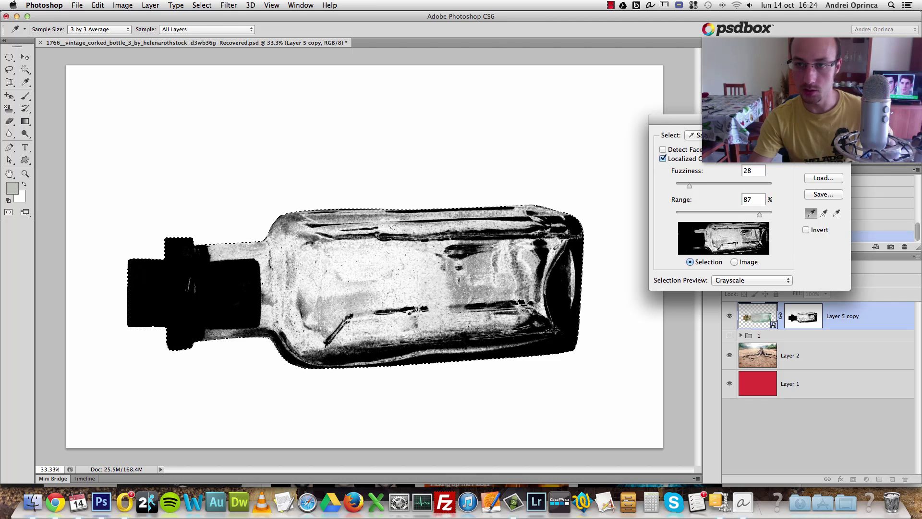
pyautogui.moveTo(682, 118); pyautogui.dragTo(631, 113)
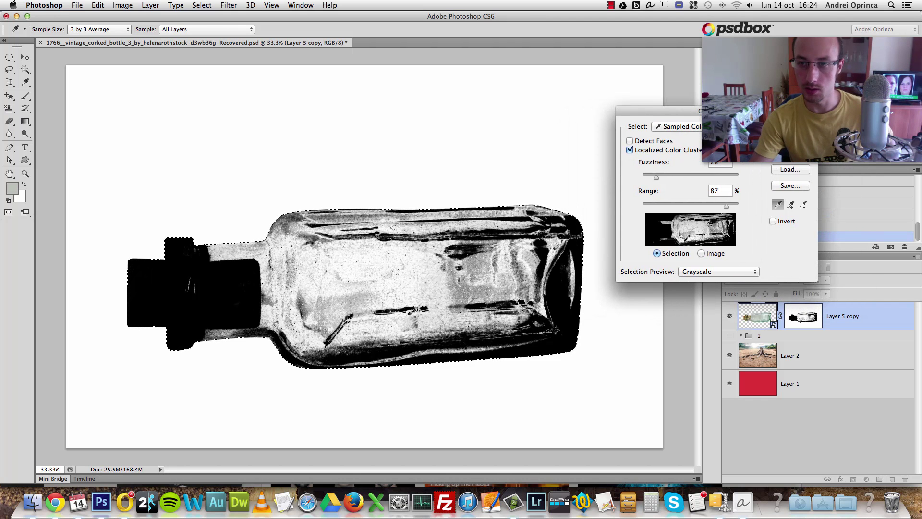
pyautogui.moveTo(657, 179); pyautogui.dragTo(663, 178)
pyautogui.moveTo(726, 208); pyautogui.dragTo(729, 208)
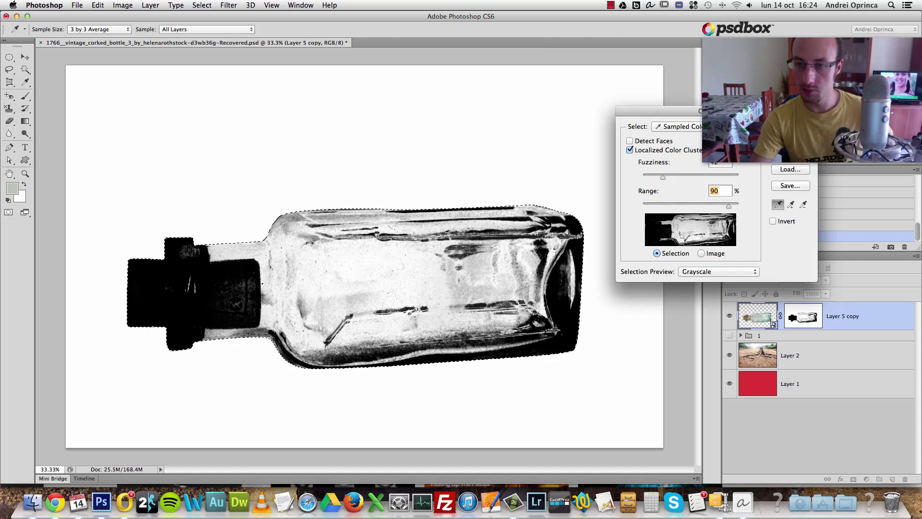
# Apply the Color Range selection, deselect it, and invert Layer 5 copy's mask to reveal the bottle
pyautogui.press('Return')
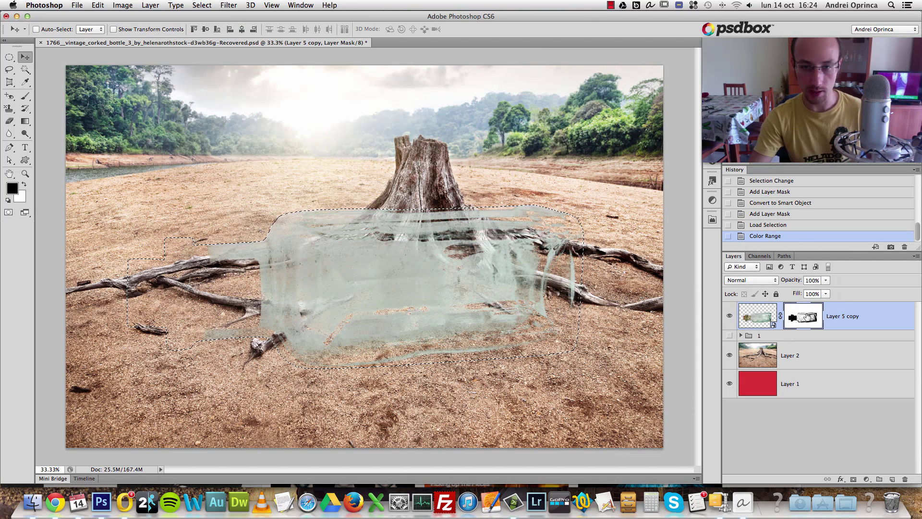
pyautogui.press('super+d')
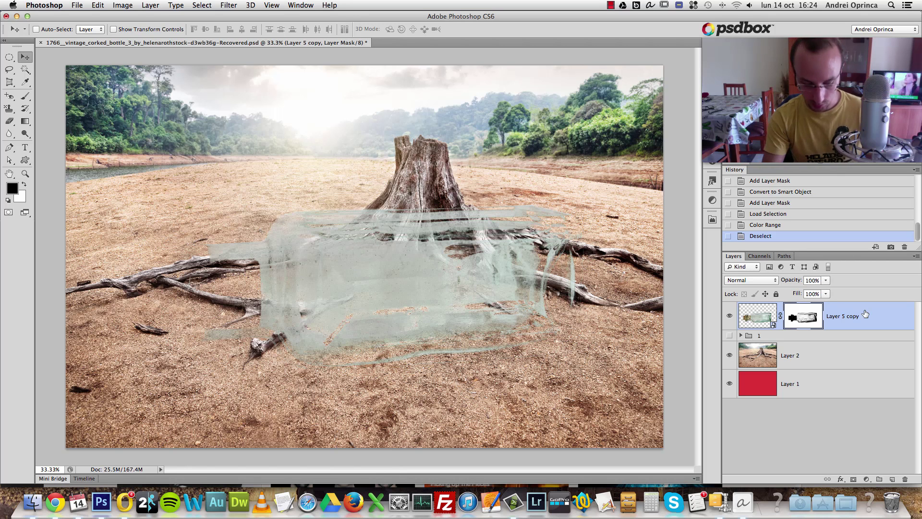
pyautogui.press('super+i')
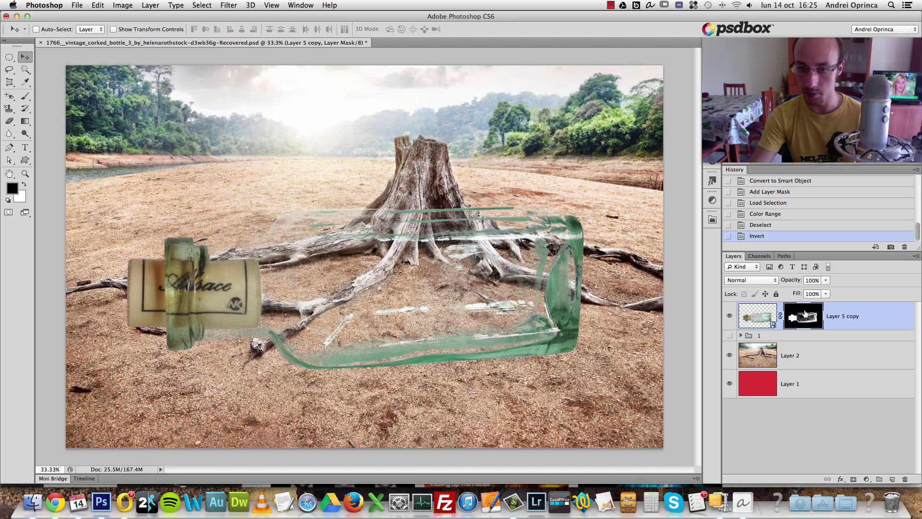
# Open the bottle mask's properties, try lower Density values such as 62%, then return to 100%
pyautogui.doubleClick(806, 314)
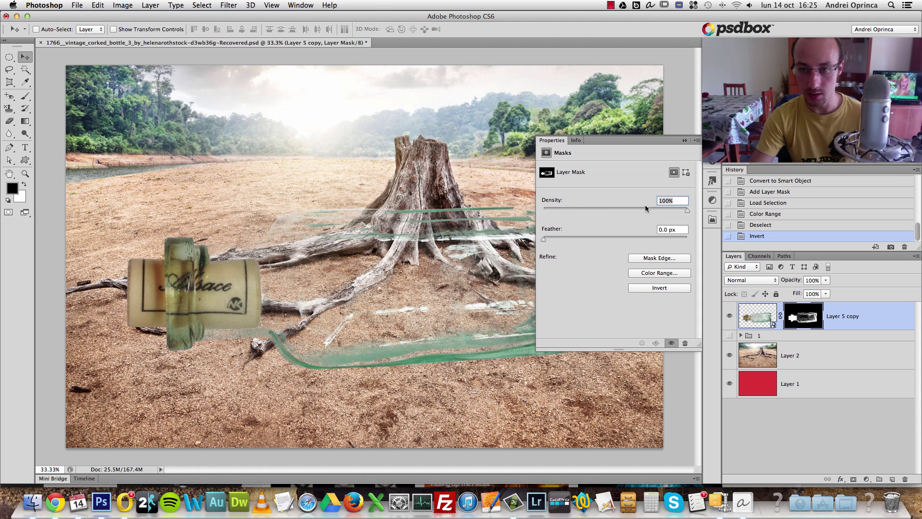
pyautogui.moveTo(688, 212); pyautogui.dragTo(624, 211)
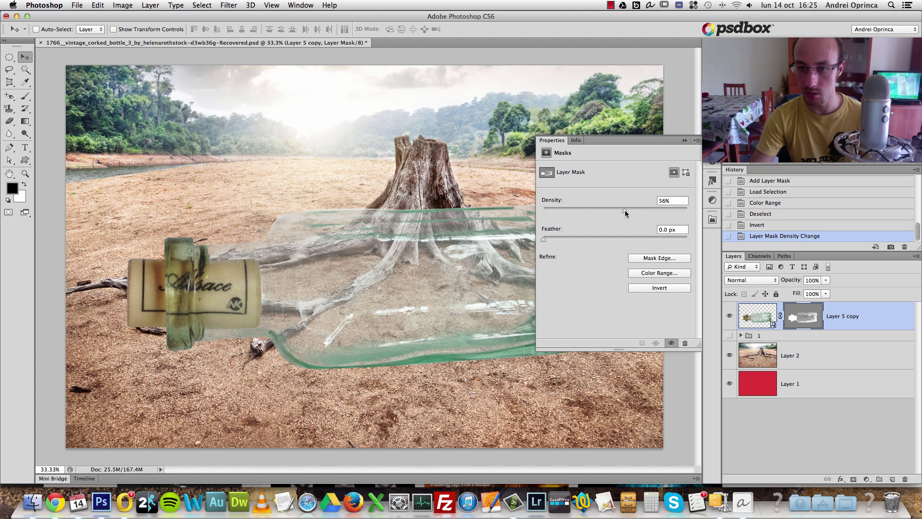
pyautogui.moveTo(624, 210); pyautogui.dragTo(491, 205)
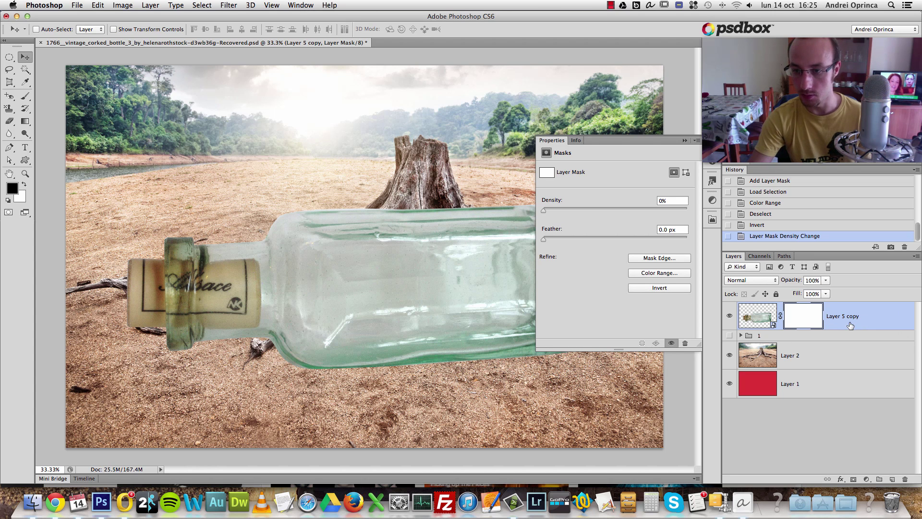
pyautogui.moveTo(541, 211)
pyautogui.mouseDown()
pyautogui.moveTo(592, 209)
pyautogui.moveTo(542, 211)
pyautogui.mouseUp()
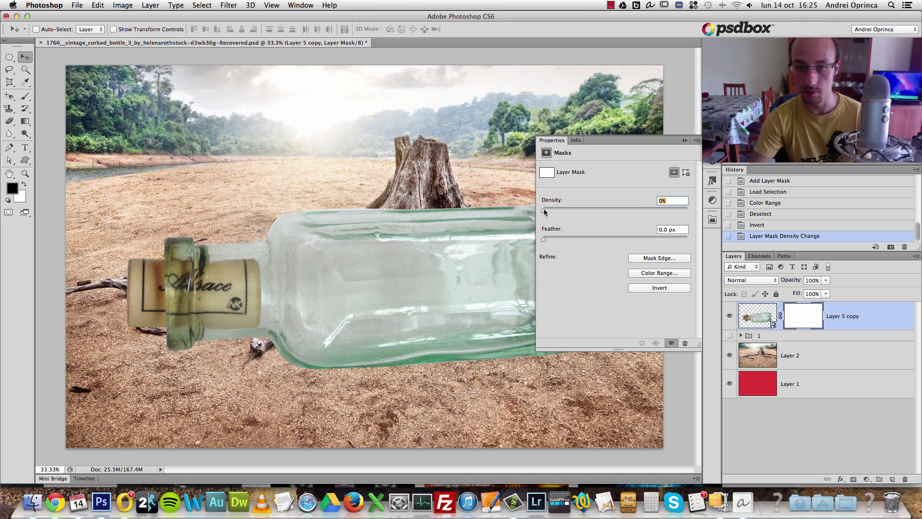
pyautogui.moveTo(545, 211); pyautogui.dragTo(638, 212)
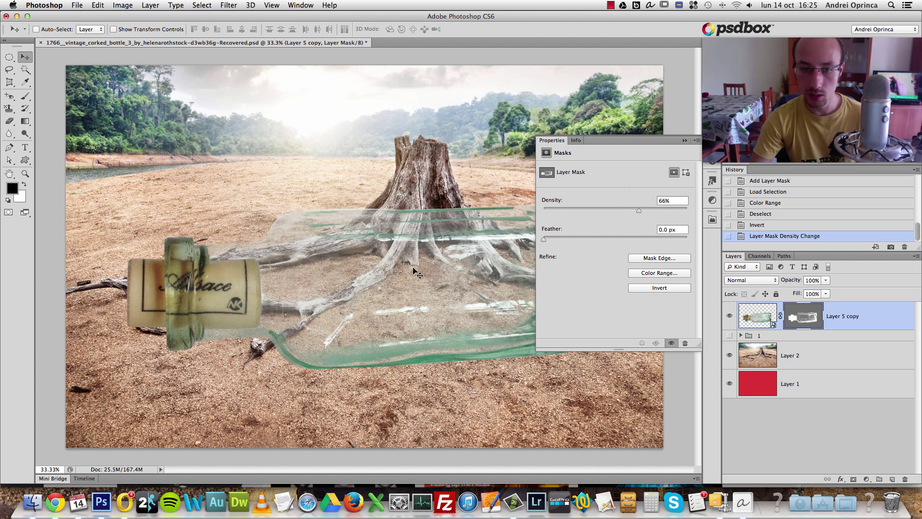
pyautogui.moveTo(639, 211); pyautogui.dragTo(687, 210)
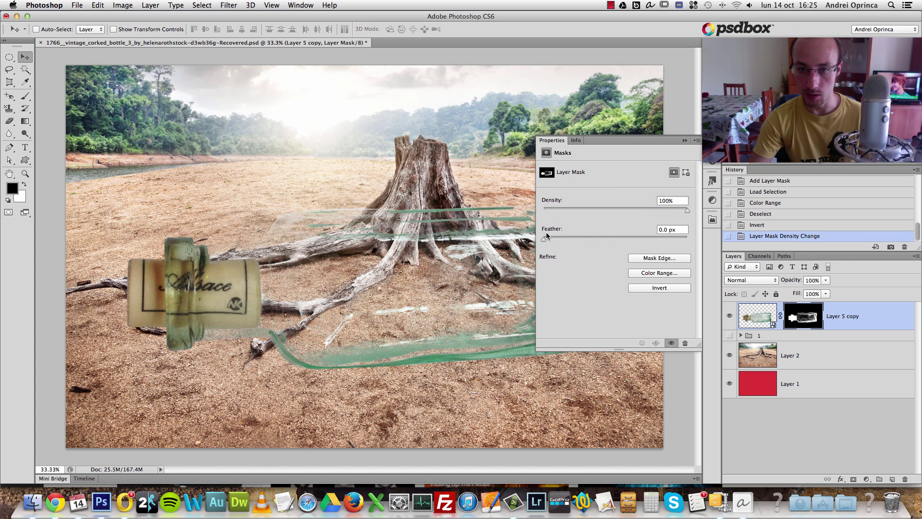
# Try feathering the bottle mask, then set Feather back to 0 px and Density to 68%
pyautogui.moveTo(547, 233); pyautogui.dragTo(642, 237)
pyautogui.moveTo(687, 211); pyautogui.dragTo(448, 222)
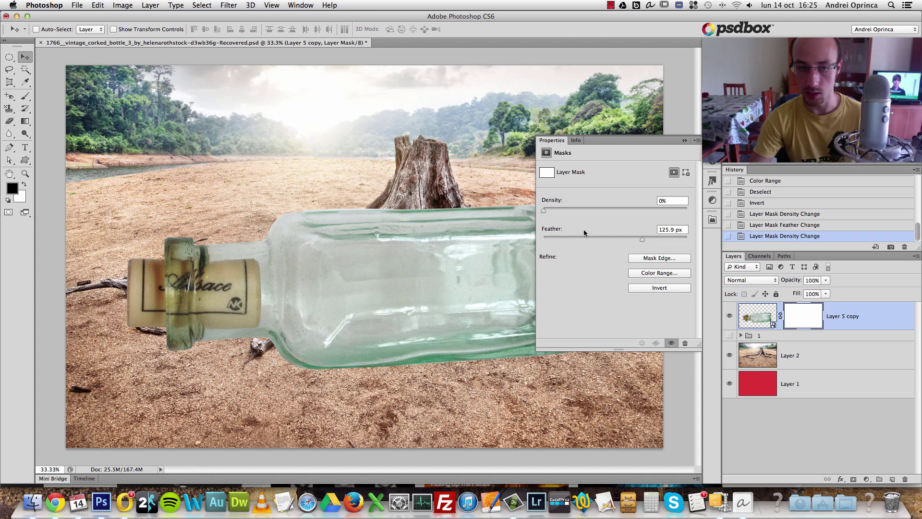
pyautogui.moveTo(544, 211); pyautogui.dragTo(676, 213)
pyautogui.moveTo(642, 239); pyautogui.dragTo(542, 239)
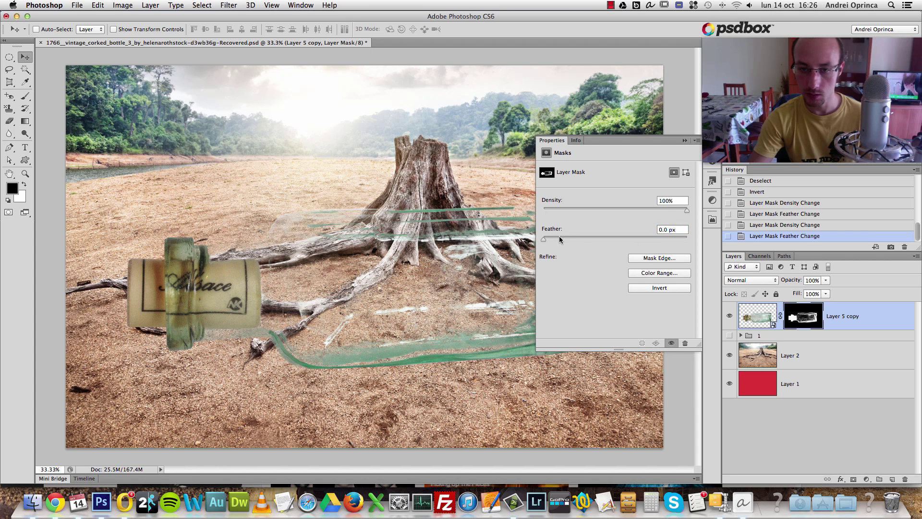
pyautogui.moveTo(687, 210); pyautogui.dragTo(642, 215)
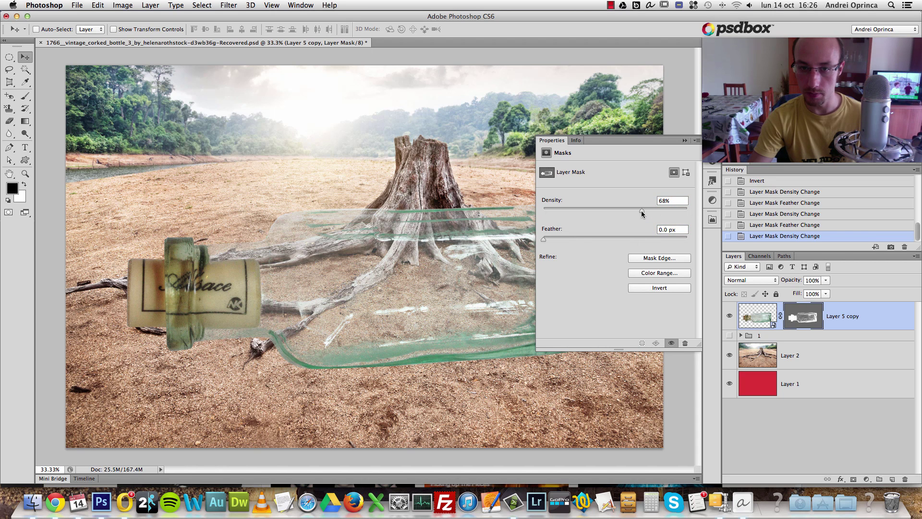
# Inspect the glass at 100% zoom, then slightly lower mask Density and add a 0.6 px feather
pyautogui.click(684, 142)
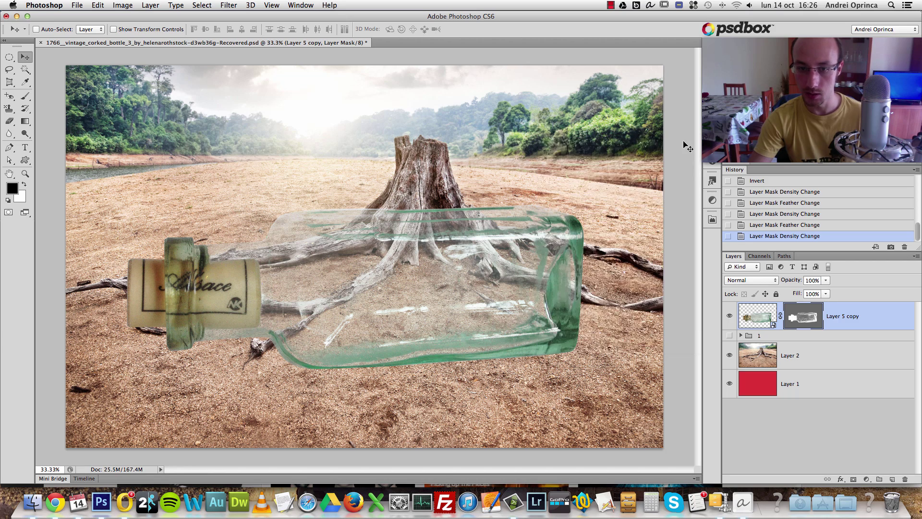
pyautogui.press('super+1')
pyautogui.press('super+0')
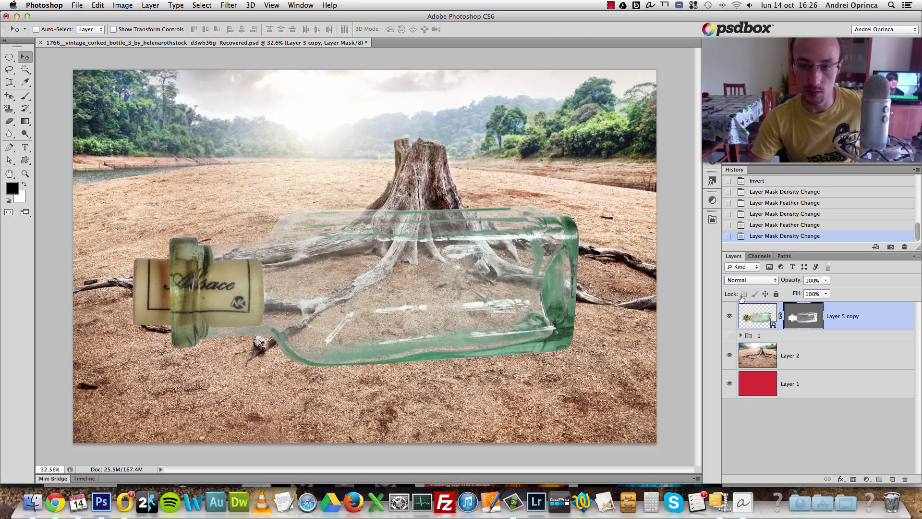
pyautogui.doubleClick(816, 315)
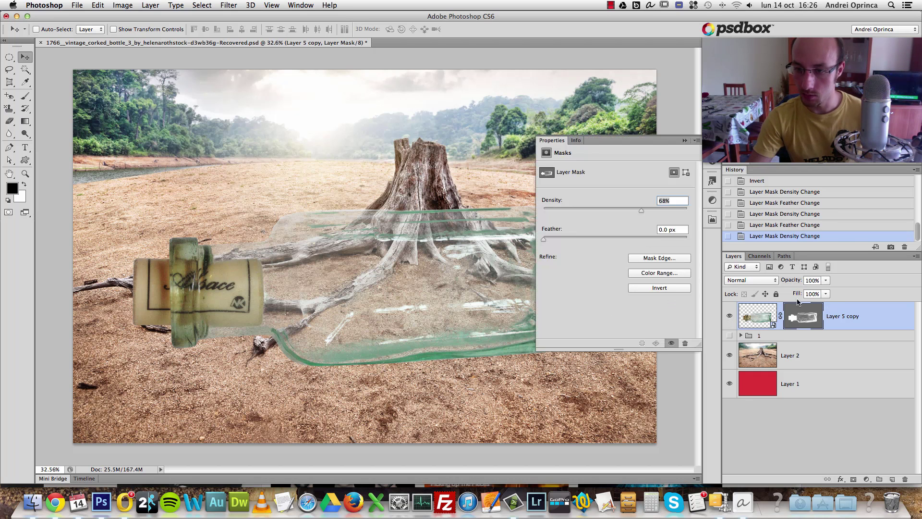
pyautogui.moveTo(628, 208); pyautogui.dragTo(620, 208)
pyautogui.moveTo(544, 239); pyautogui.dragTo(548, 238)
pyautogui.click(621, 209)
pyautogui.click(685, 140)
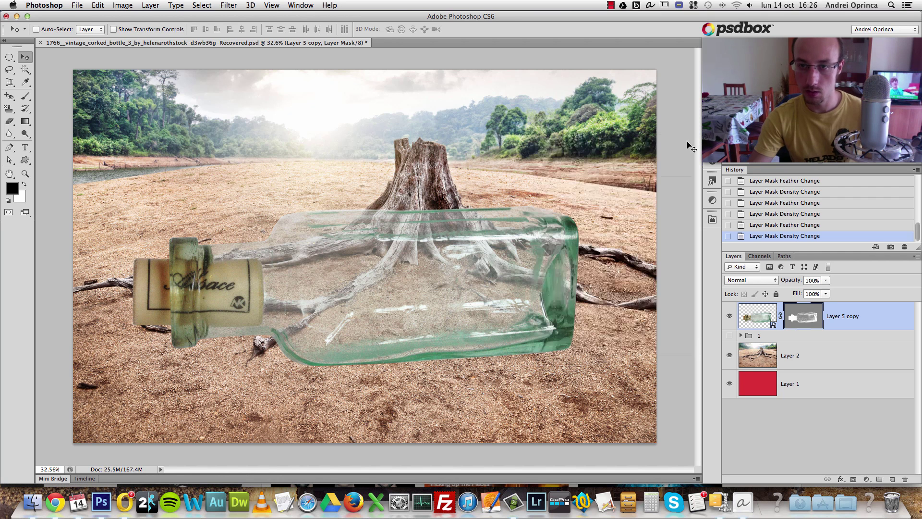
# Raise the bottle mask's Density back to the full 100%
pyautogui.doubleClick(808, 321)
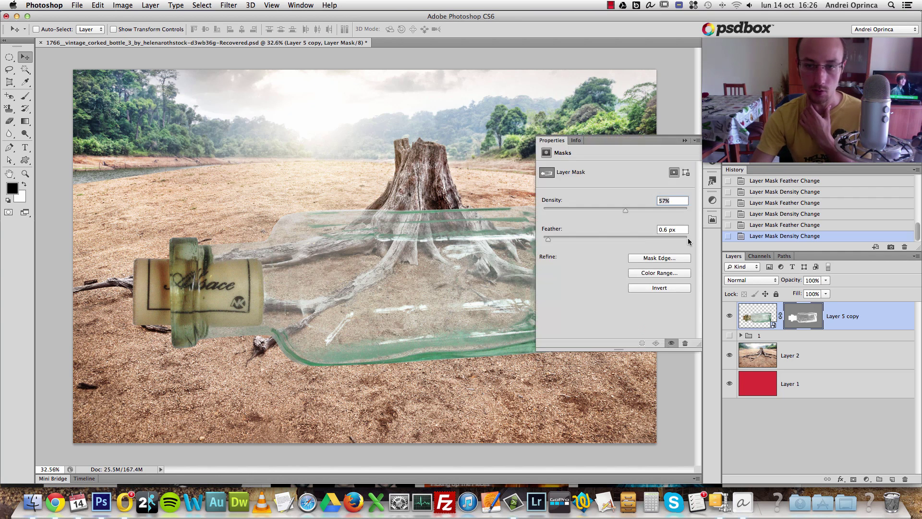
pyautogui.click(684, 141)
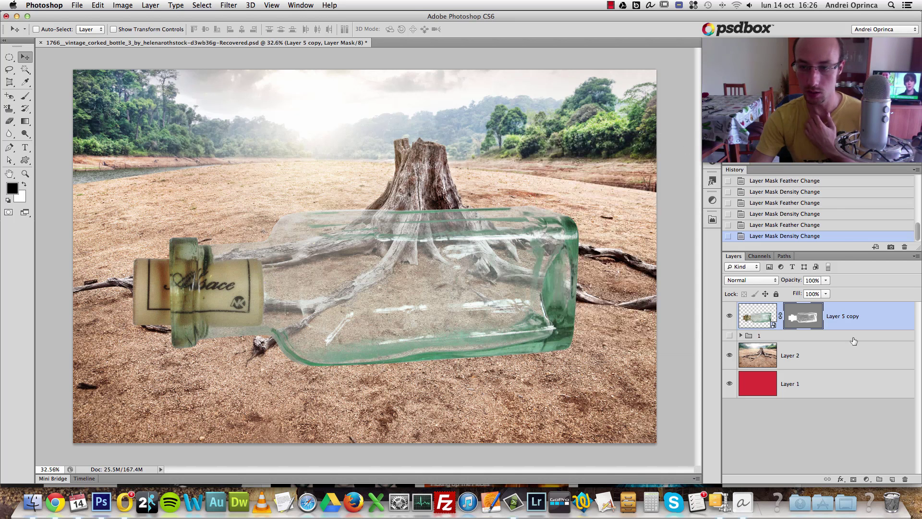
pyautogui.doubleClick(808, 319)
pyautogui.moveTo(629, 213); pyautogui.dragTo(687, 211)
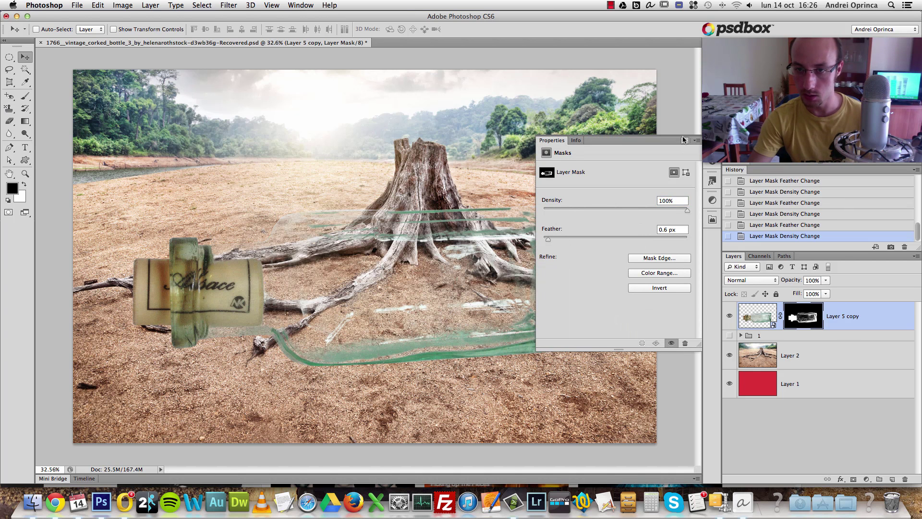
pyautogui.click(684, 140)
# Toggle the mask's chain link and leave the mask unlinked from the bottle layer
pyautogui.press('super+u')
pyautogui.click(780, 316)
pyautogui.click(780, 316)
pyautogui.click(780, 316)
pyautogui.click(780, 316)
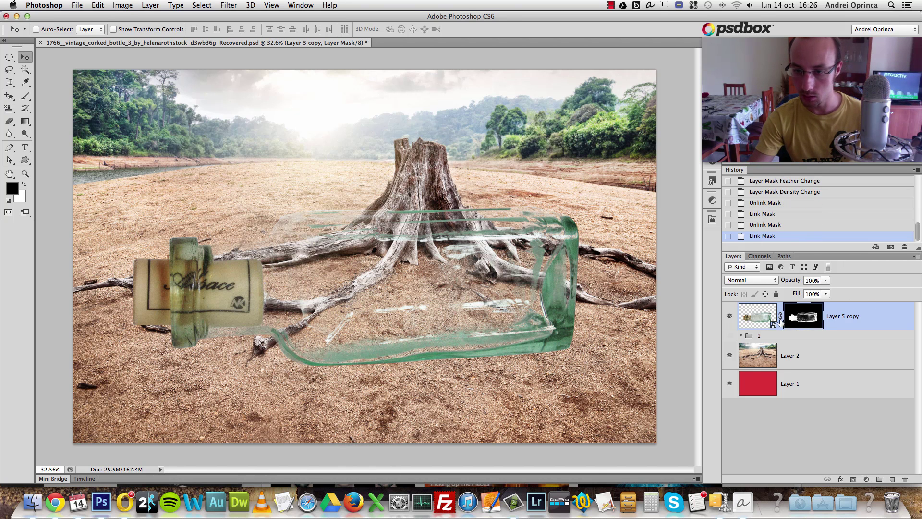
pyautogui.click(781, 316)
pyautogui.press('super+u')
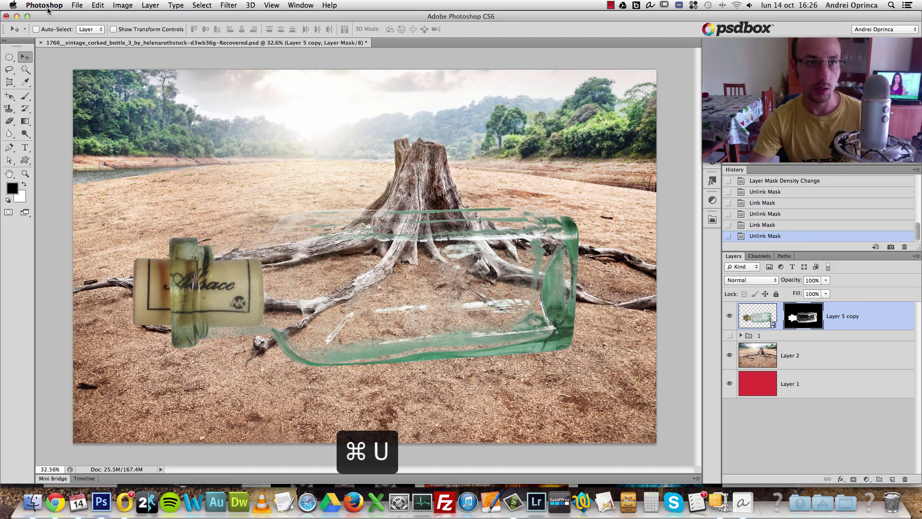
# Lighten the bottle mask with Levels by raising the Output black level
pyautogui.click(122, 5)
pyautogui.moveTo(139, 35)
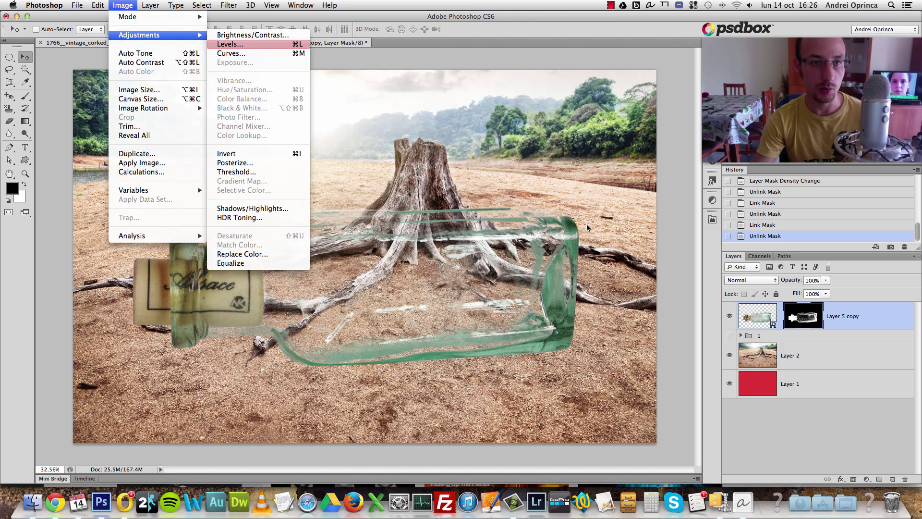
pyautogui.click(236, 47)
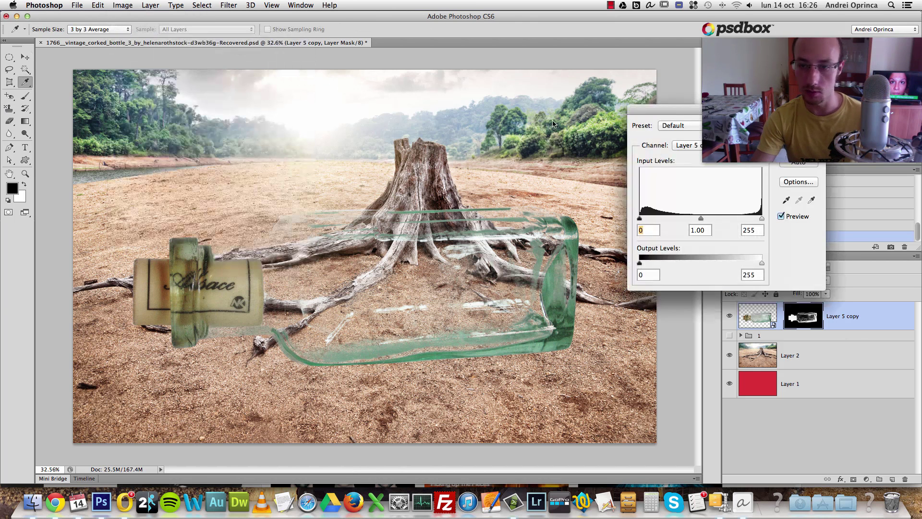
pyautogui.moveTo(724, 111); pyautogui.dragTo(654, 55)
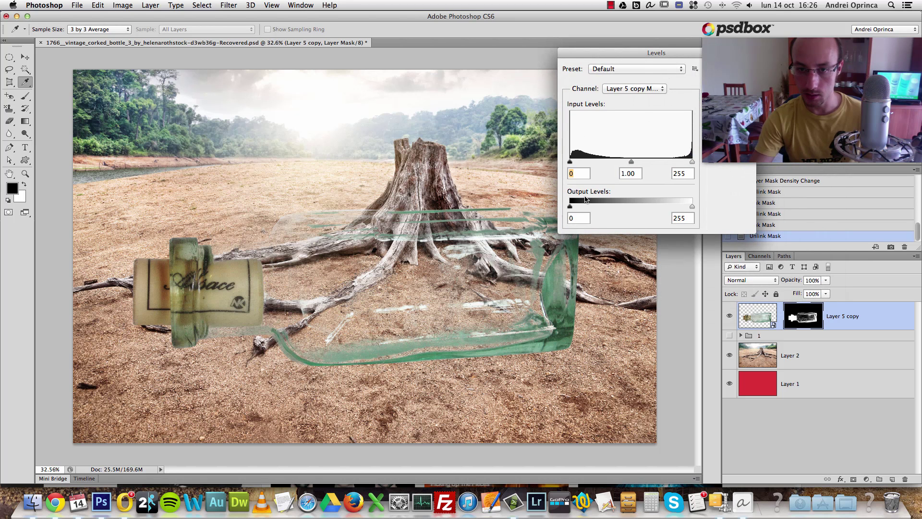
pyautogui.moveTo(570, 206); pyautogui.dragTo(645, 207)
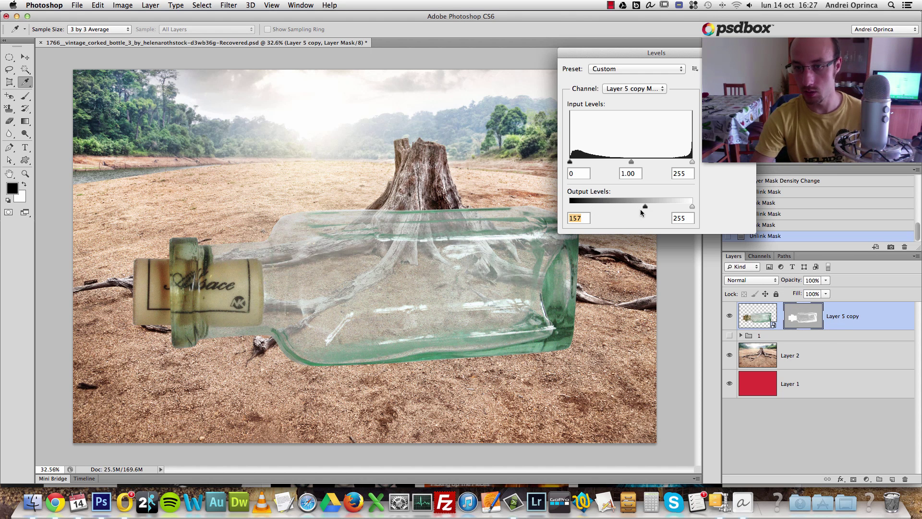
pyautogui.moveTo(643, 207); pyautogui.dragTo(620, 208)
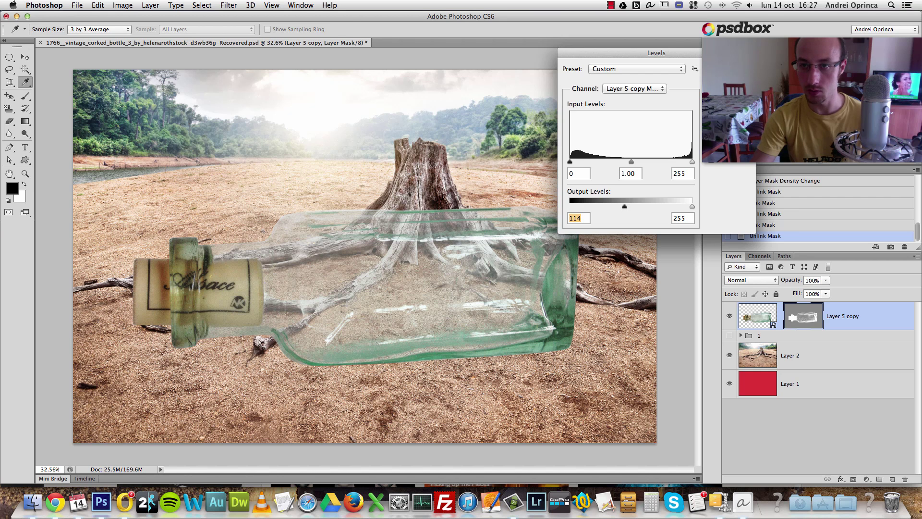
pyautogui.press('v')
pyautogui.press('Return')
# Brighten the mask's midtones with Levels again, then undo all the Levels edits
pyautogui.press('super+l')
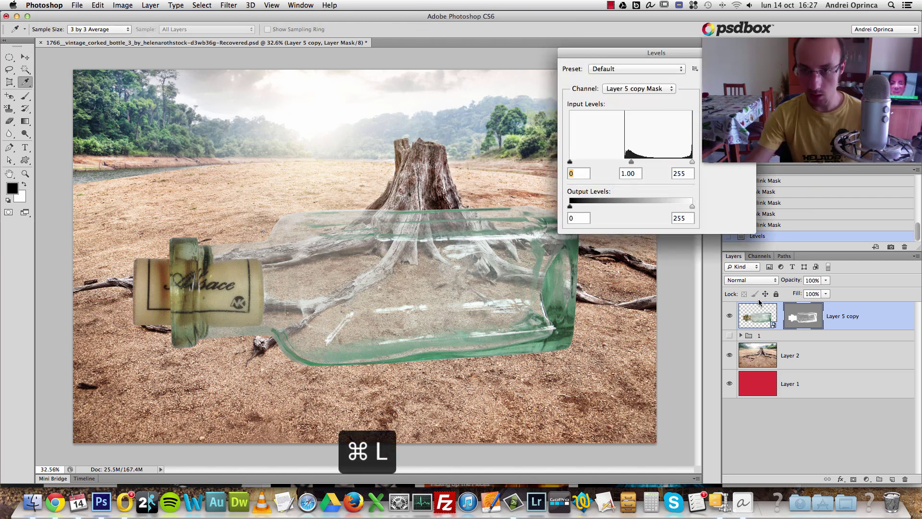
pyautogui.moveTo(632, 164)
pyautogui.mouseDown()
pyautogui.moveTo(570, 162)
pyautogui.moveTo(620, 157)
pyautogui.mouseUp()
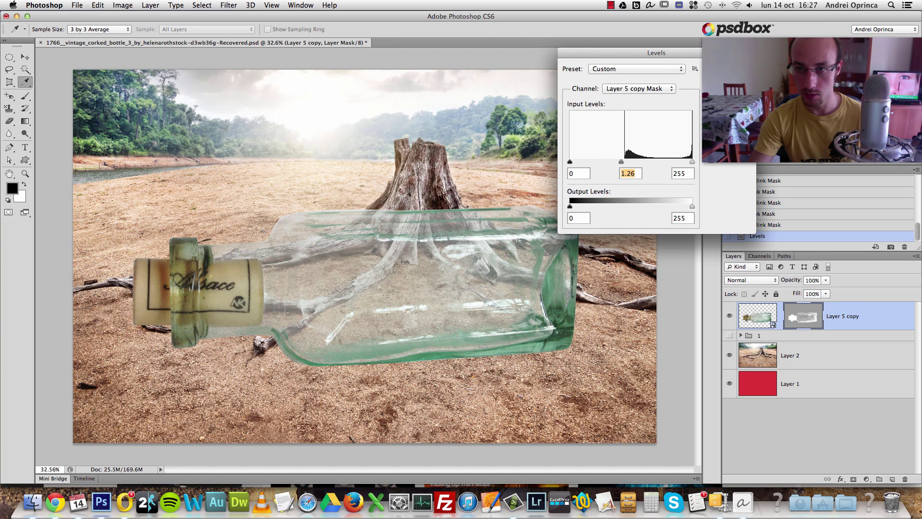
pyautogui.press('Return')
pyautogui.press('alt+super+z')
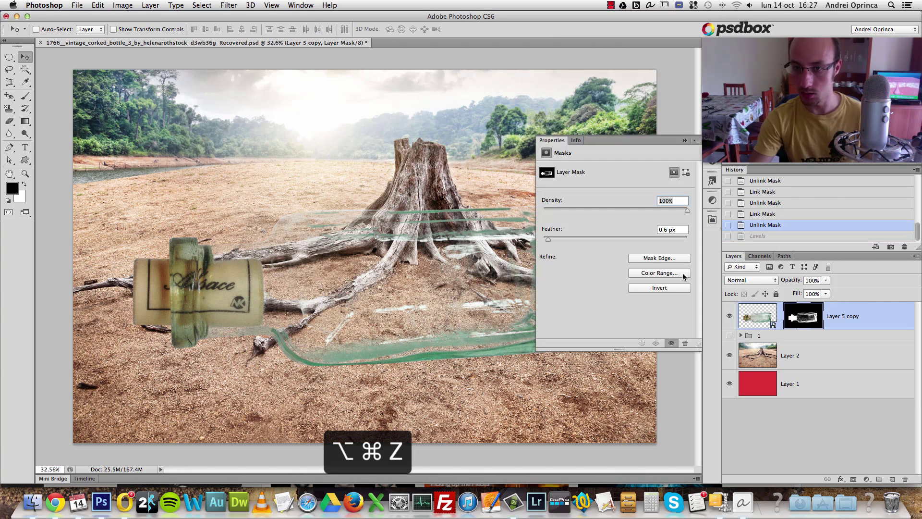
# Lower the bottle mask's Density to about 55% and view the image at 100%
pyautogui.moveTo(686, 210); pyautogui.dragTo(623, 210)
pyautogui.click(684, 140)
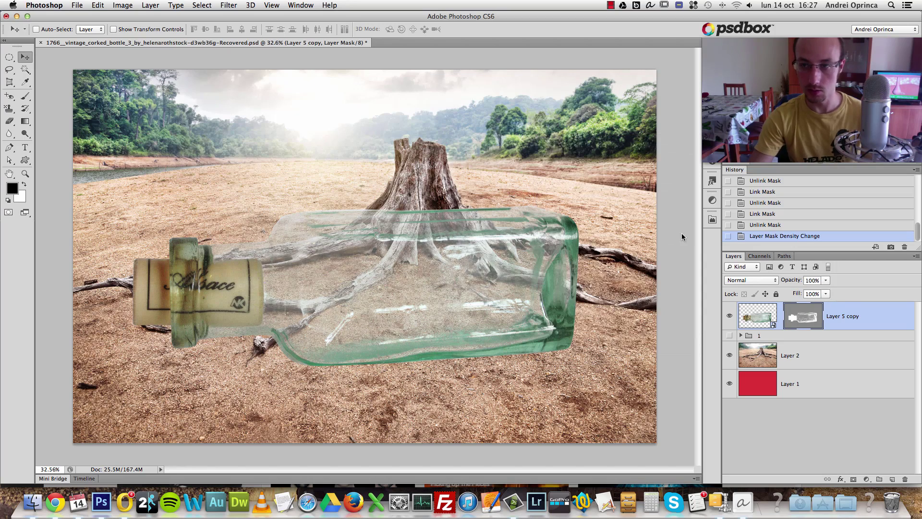
pyautogui.press('super+1')
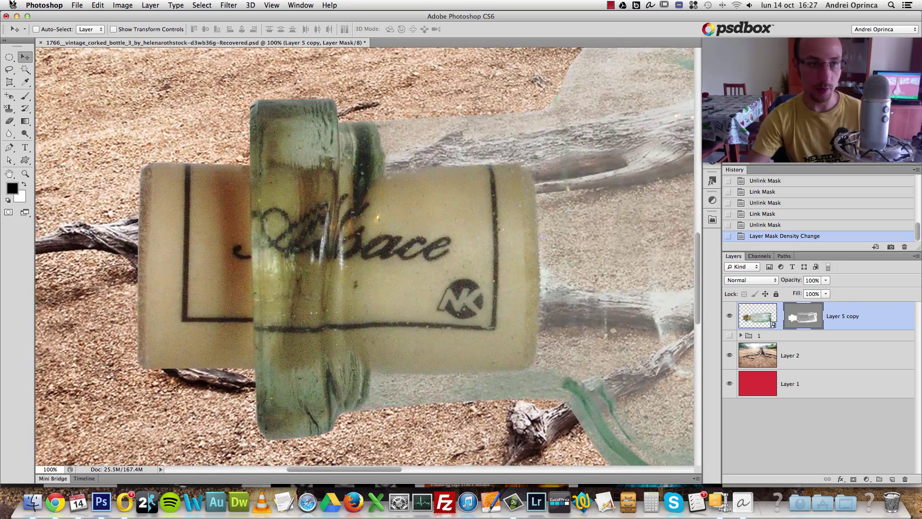
pyautogui.moveTo(25, 96); pyautogui.dragTo(77, 96)
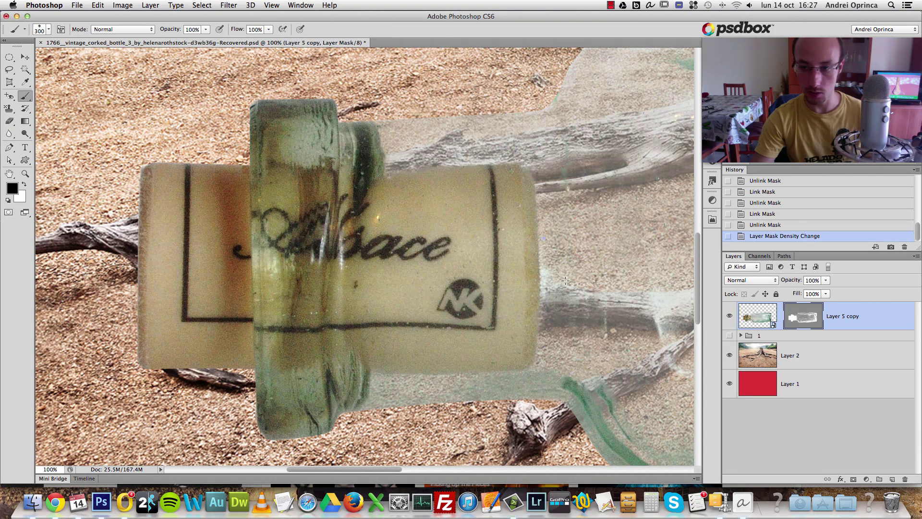
# Reset the brush presets to the defaults and enlarge the brush
pyautogui.press(']')
pyautogui.rightClick(456, 258)
pyautogui.click(727, 266)
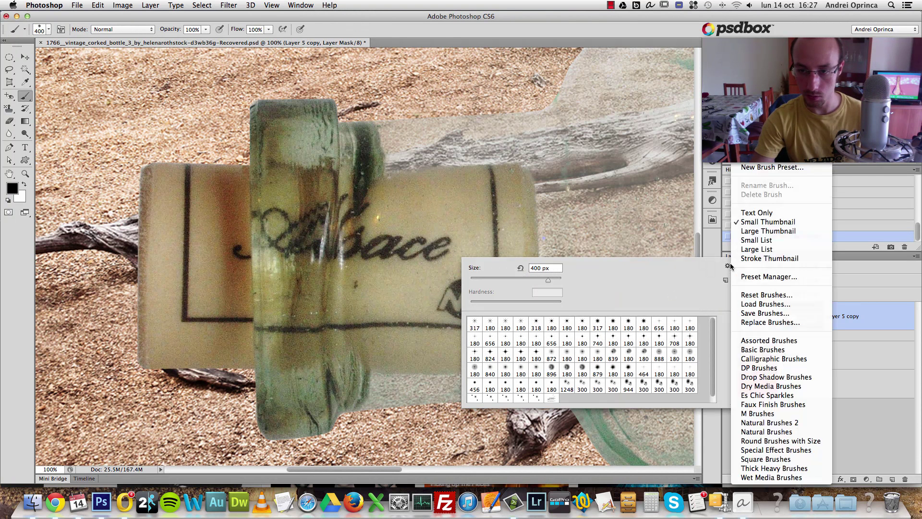
pyautogui.click(772, 296)
pyautogui.click(539, 171)
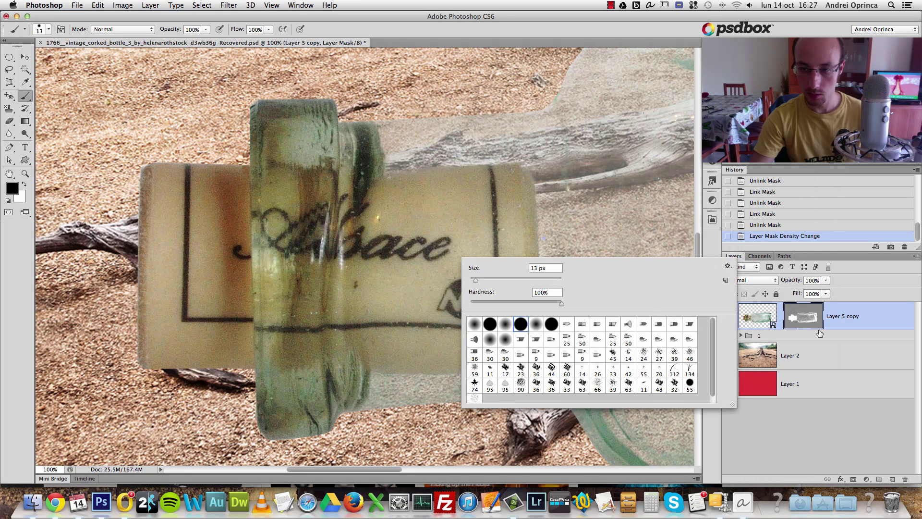
pyautogui.click(366, 296)
pyautogui.press(']')
pyautogui.rightClick(272, 231)
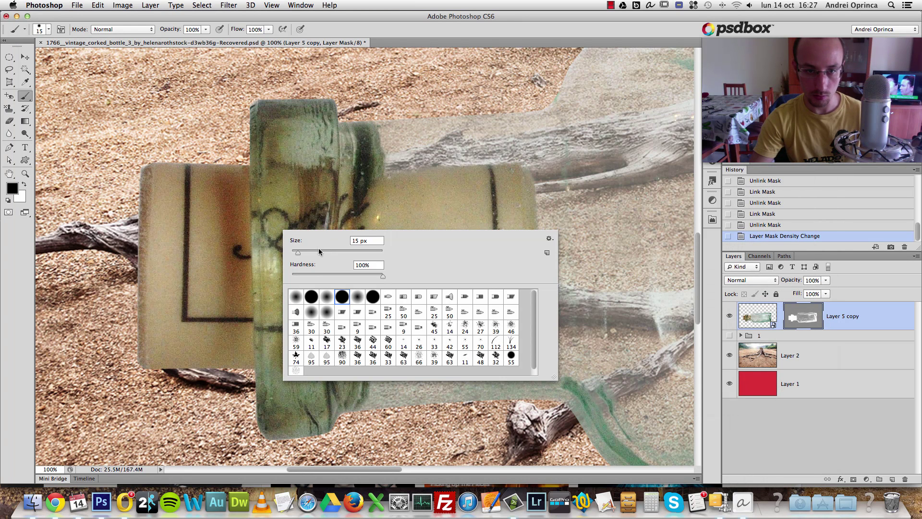
pyautogui.press('Return')
# Paint the mask around the cork, glass rim, green edge and lower edge of the bottle
pyautogui.moveTo(250, 224)
pyautogui.mouseDown()
pyautogui.moveTo(300, 233)
pyautogui.moveTo(284, 165)
pyautogui.moveTo(300, 224)
pyautogui.moveTo(355, 245)
pyautogui.moveTo(366, 279)
pyautogui.mouseUp()
pyautogui.press('x')
pyautogui.moveTo(355, 360); pyautogui.dragTo(358, 367)
pyautogui.moveTo(511, 246)
pyautogui.mouseDown()
pyautogui.moveTo(514, 344)
pyautogui.moveTo(411, 325)
pyautogui.moveTo(422, 319)
pyautogui.moveTo(351, 340)
pyautogui.mouseUp()
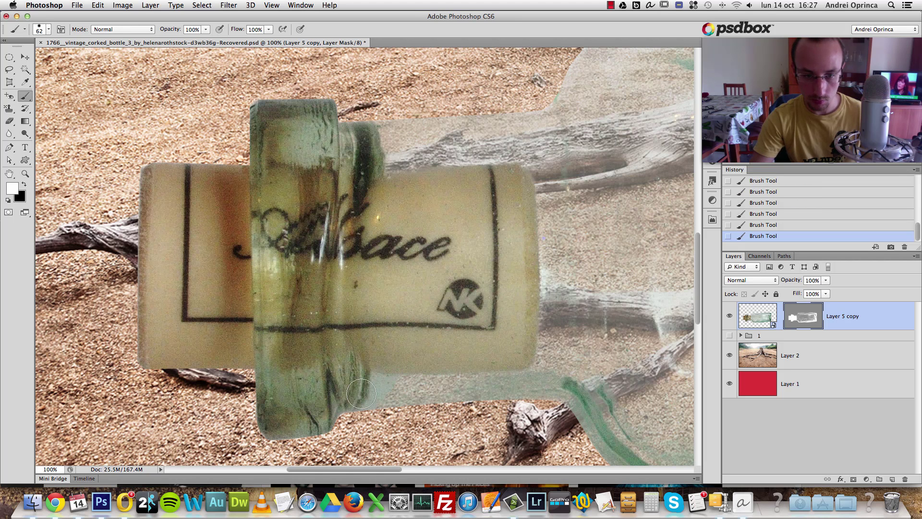
pyautogui.press('alt+super+z')
pyautogui.press('alt+super+z')
pyautogui.press('alt+super+z')
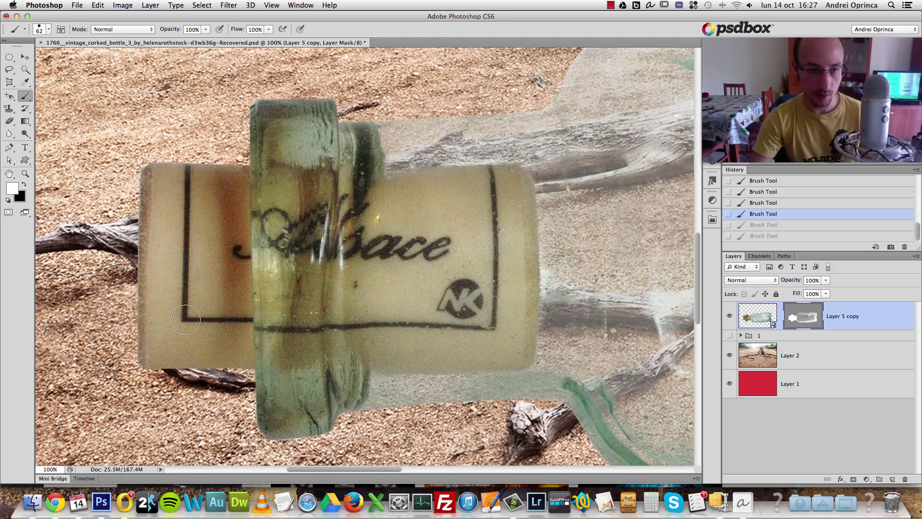
pyautogui.press('shift+super+z')
pyautogui.press('shift+super+z')
pyautogui.scroll(-2, 239, 297)
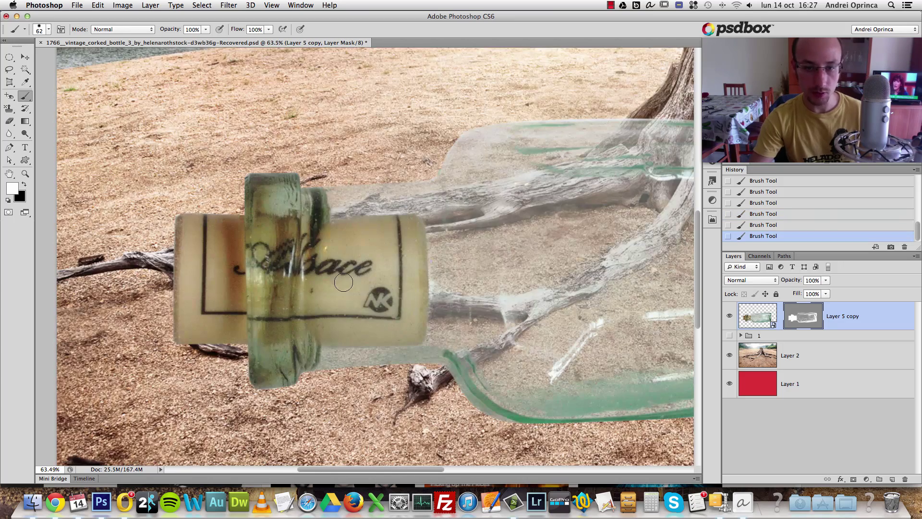
pyautogui.hscroll(10, 320, 290)
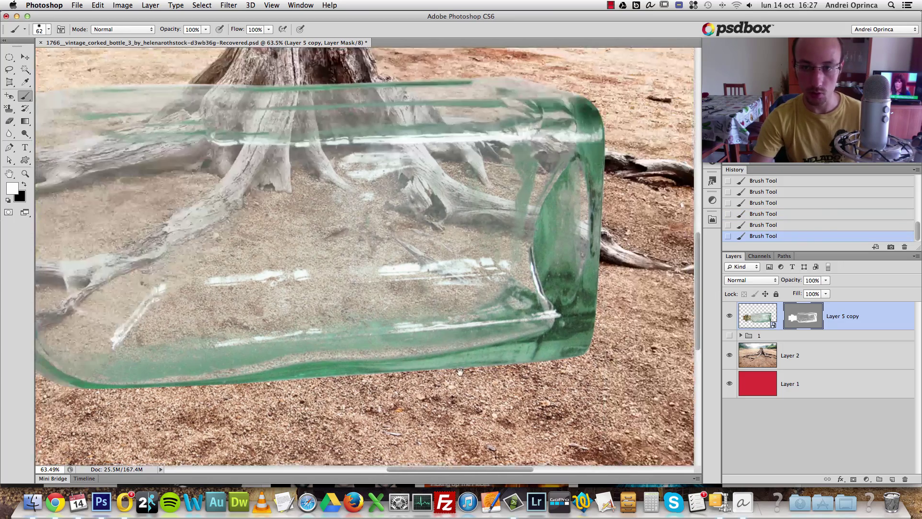
pyautogui.hscroll(1, 459, 372)
pyautogui.moveTo(581, 180); pyautogui.dragTo(579, 260)
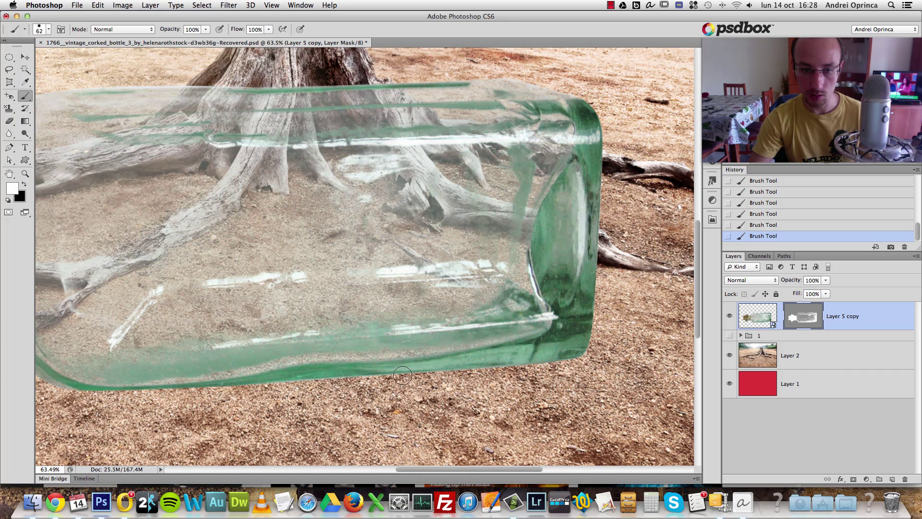
pyautogui.moveTo(385, 374)
pyautogui.mouseDown()
pyautogui.moveTo(392, 352)
pyautogui.moveTo(411, 357)
pyautogui.moveTo(341, 354)
pyautogui.mouseUp()
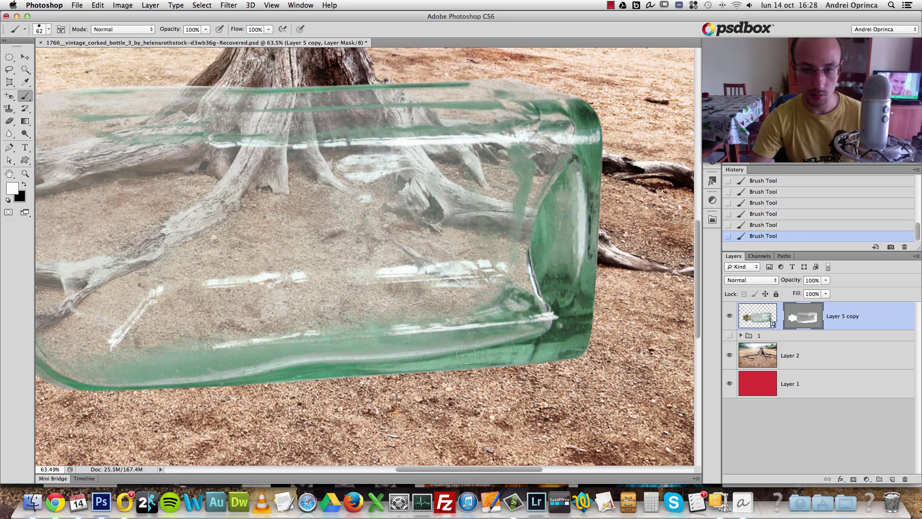
# Pick a mid grey and paint mask strokes along the bottle's lower edge, undoing unwanted ones
pyautogui.click(12, 187)
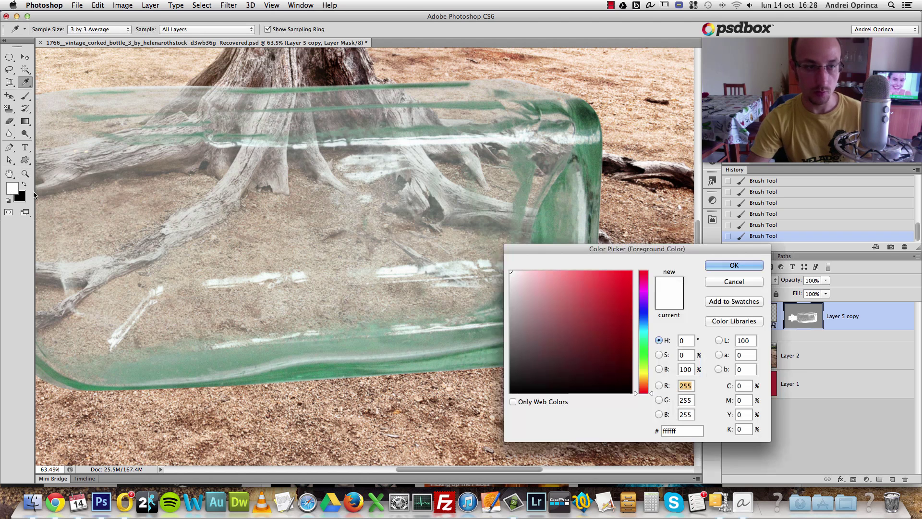
pyautogui.moveTo(572, 289); pyautogui.dragTo(527, 306)
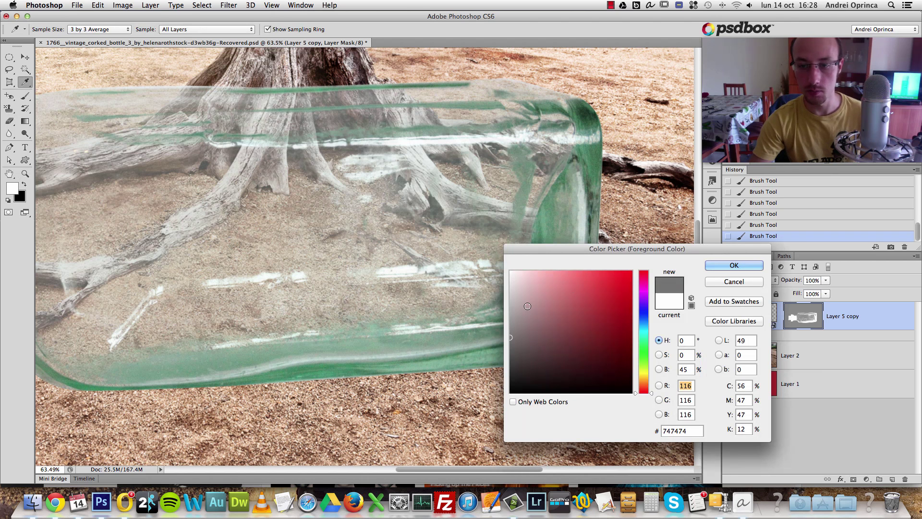
pyautogui.click(720, 266)
pyautogui.press('alt+super+z')
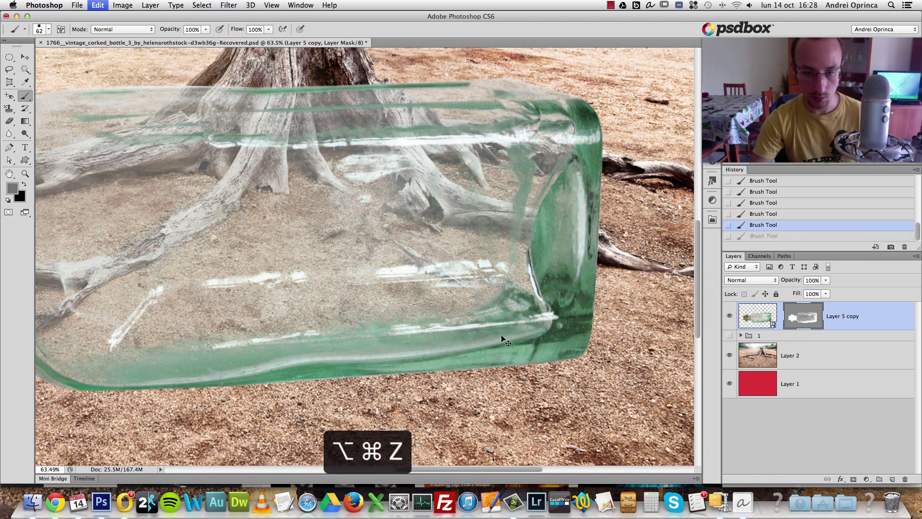
pyautogui.moveTo(487, 335); pyautogui.dragTo(258, 363)
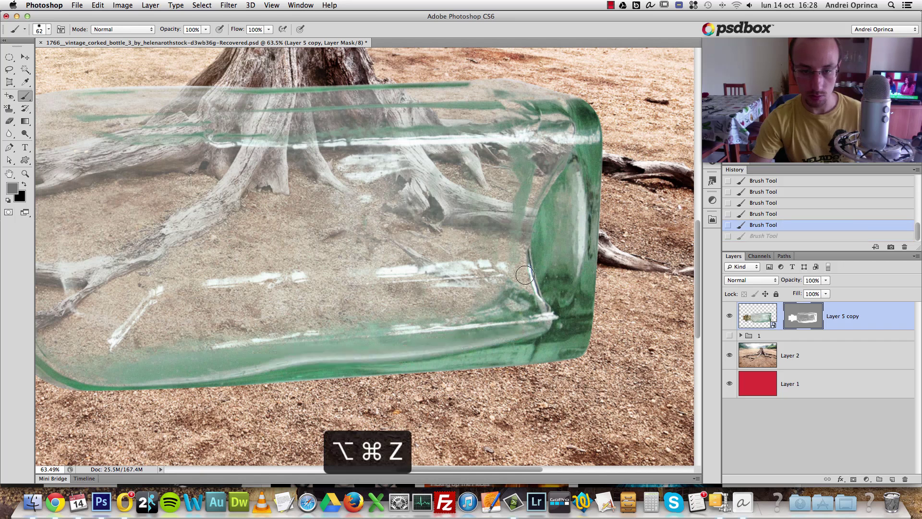
pyautogui.press('alt+super+z')
pyautogui.rightClick(526, 272)
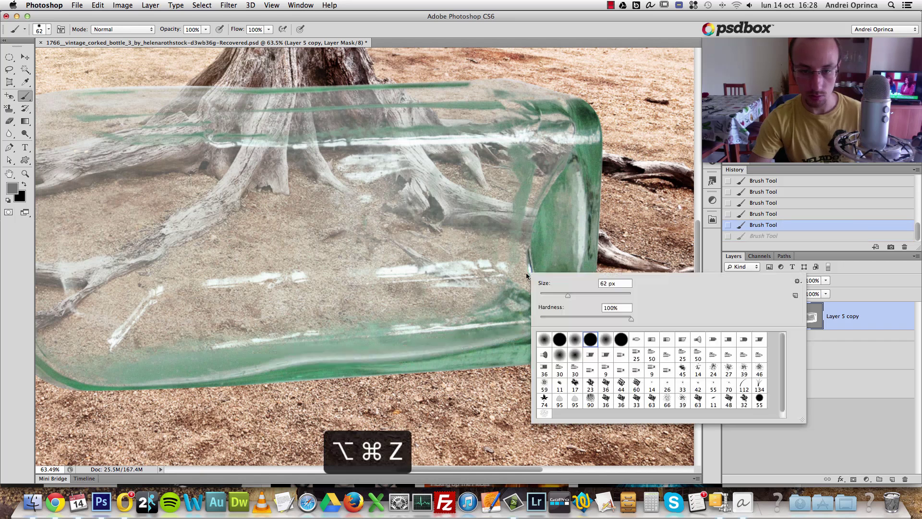
pyautogui.click(545, 317)
pyautogui.click(543, 327)
pyautogui.press('alt+super+z')
pyautogui.moveTo(544, 327); pyautogui.dragTo(363, 346)
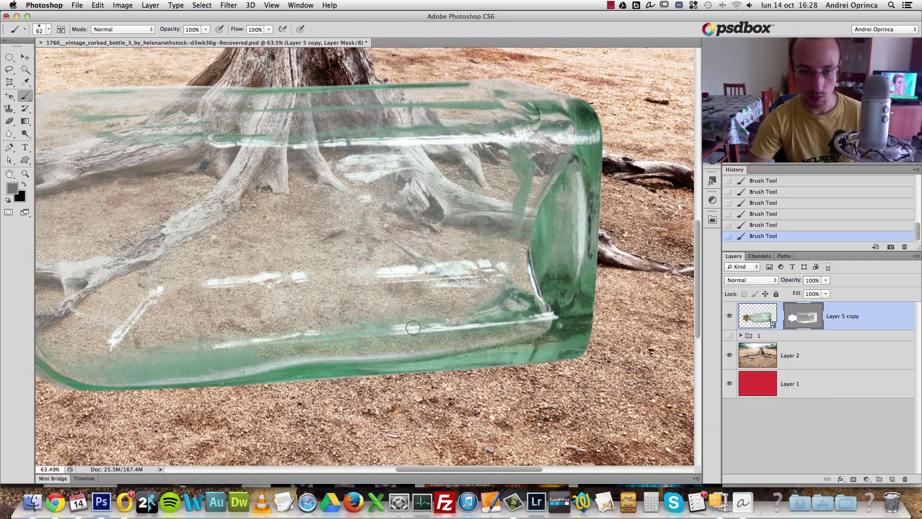
pyautogui.press('alt+super+z')
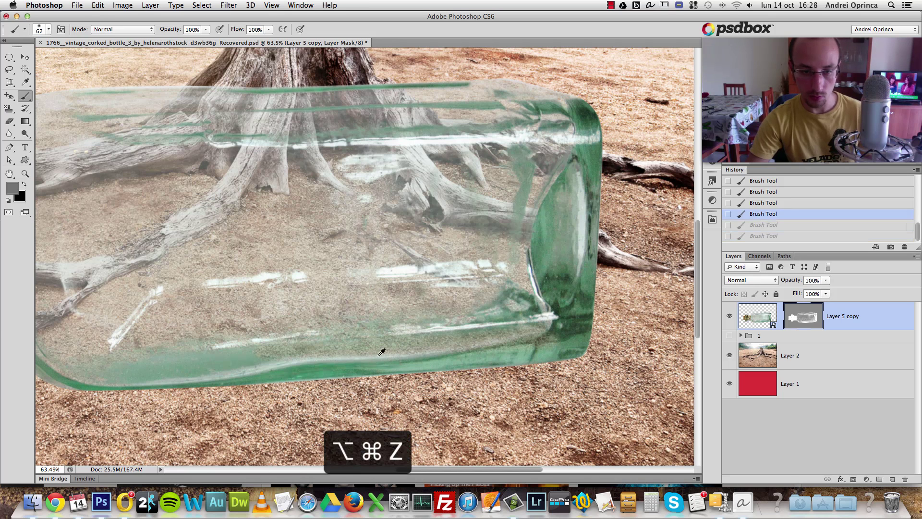
pyautogui.moveTo(308, 359); pyautogui.dragTo(274, 357)
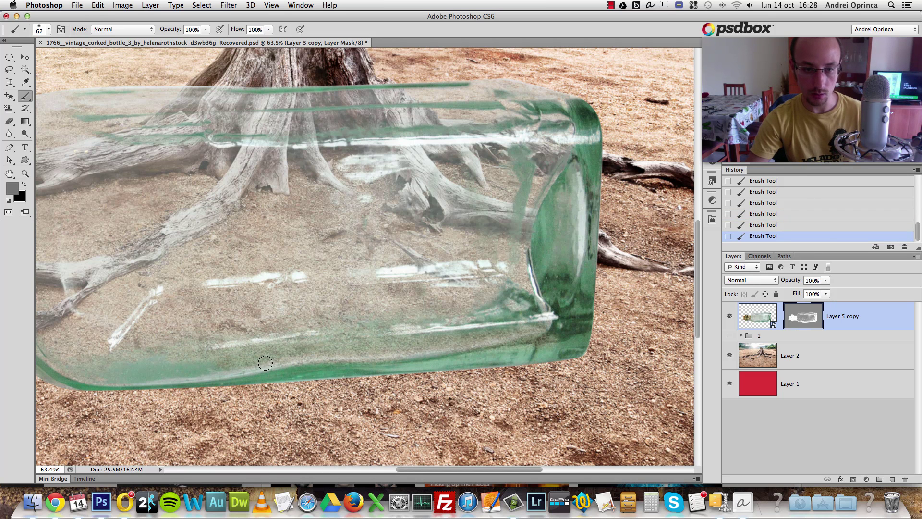
# Enlarge the brush, set its opacity to 32%, and zoom to see the whole bottle
pyautogui.press(']')
pyautogui.press(']')
pyautogui.press(']')
pyautogui.press(']')
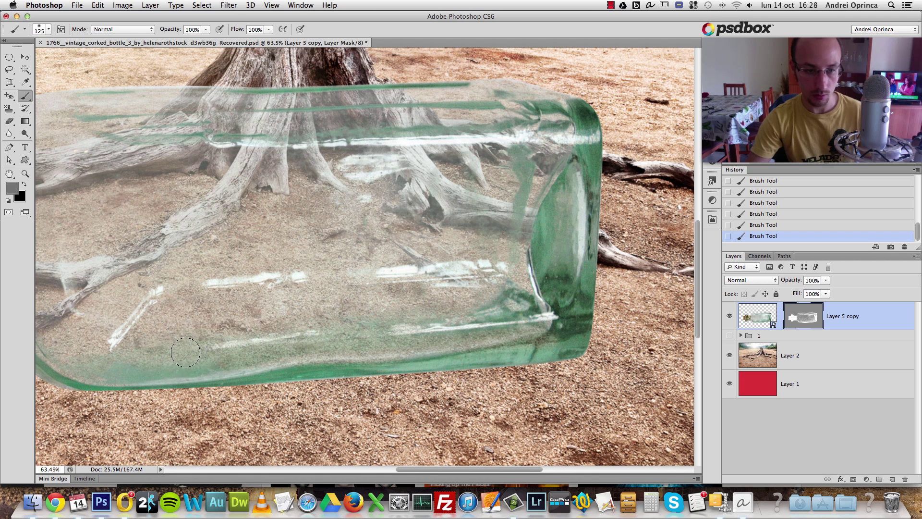
pyautogui.click(205, 30)
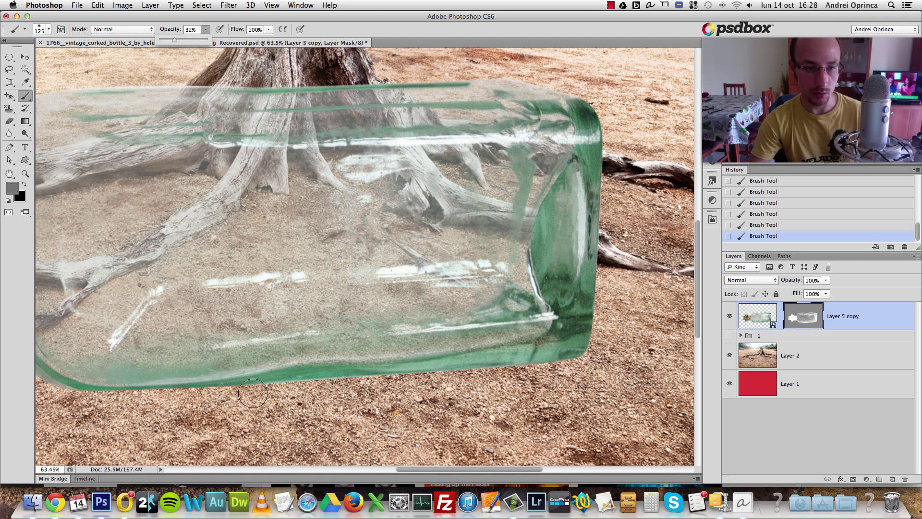
pyautogui.click(105, 372)
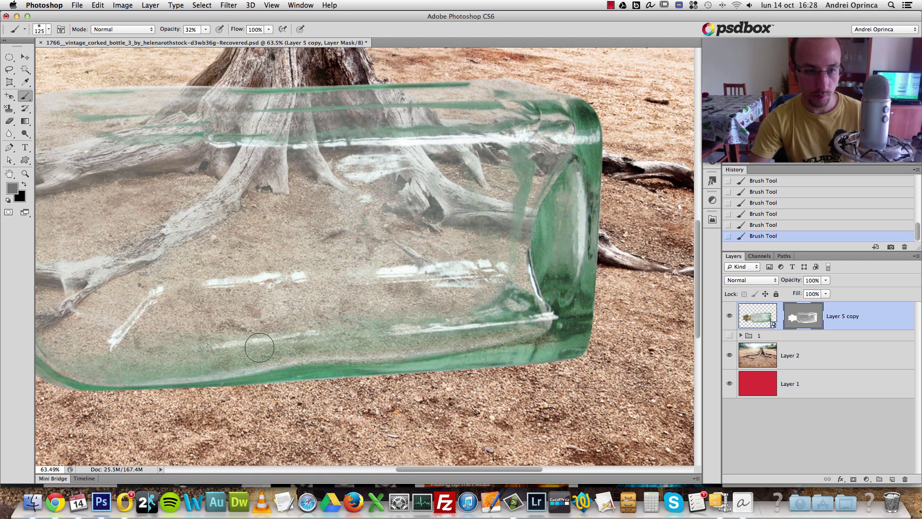
pyautogui.scroll(-6, 260, 348)
pyautogui.press('super+1')
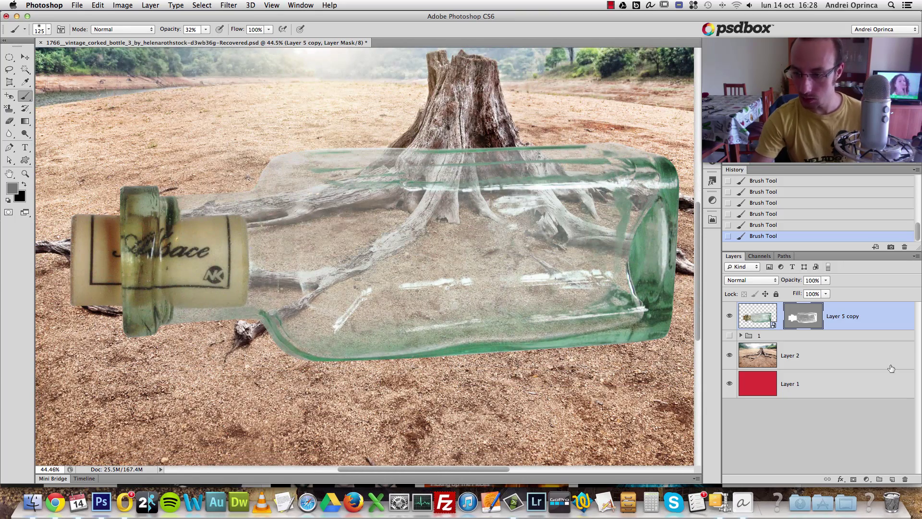
# Add a new Layer 5 under the bottle and paint black shadow strokes along its bottom
pyautogui.keyDown('alt'); pyautogui.keyDown('super'); pyautogui.click(893, 479); pyautogui.keyUp('super'); pyautogui.keyUp('alt')
pyautogui.press('Return')
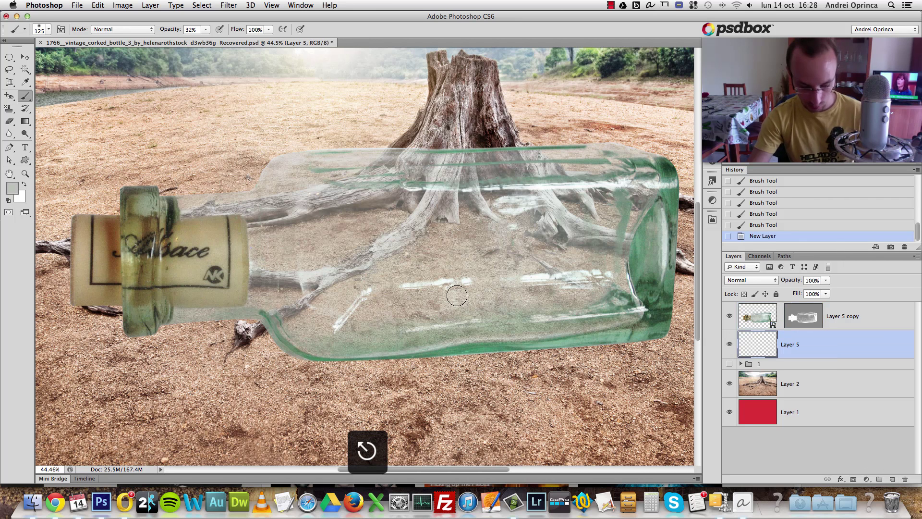
pyautogui.press('d')
pyautogui.press(']')
pyautogui.press(']')
pyautogui.press(']')
pyautogui.press(']')
pyautogui.press(']')
pyautogui.moveTo(617, 340); pyautogui.dragTo(509, 345)
pyautogui.press('[')
pyautogui.press('[')
pyautogui.press('alt+super+z')
pyautogui.moveTo(649, 331); pyautogui.dragTo(231, 347)
pyautogui.moveTo(509, 342)
pyautogui.mouseDown()
pyautogui.moveTo(214, 356)
pyautogui.moveTo(164, 350)
pyautogui.mouseUp()
# Lower brush opacity to 14% and repaint a fainter shadow beneath the bottle toward the cork
pyautogui.click(206, 30)
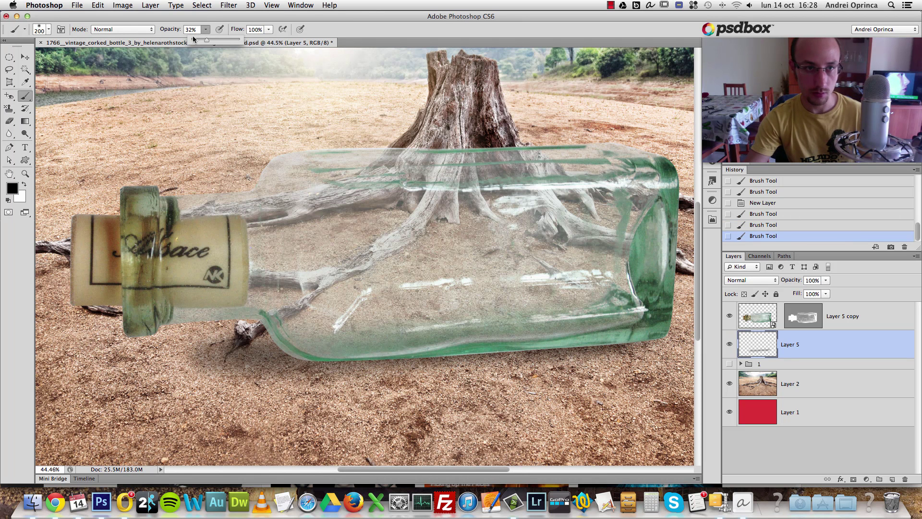
pyautogui.moveTo(194, 39); pyautogui.dragTo(196, 40)
pyautogui.press('alt+super+z')
pyautogui.press('alt+super+z')
pyautogui.moveTo(413, 348); pyautogui.dragTo(164, 351)
pyautogui.press('alt+super+z')
pyautogui.moveTo(320, 349)
pyautogui.mouseDown()
pyautogui.moveTo(144, 352)
pyautogui.moveTo(451, 358)
pyautogui.mouseUp()
pyautogui.press('alt+super+z')
pyautogui.press('alt+super+z')
pyautogui.moveTo(668, 336)
pyautogui.mouseDown()
pyautogui.moveTo(469, 358)
pyautogui.moveTo(288, 355)
pyautogui.mouseUp()
pyautogui.moveTo(415, 350); pyautogui.dragTo(202, 355)
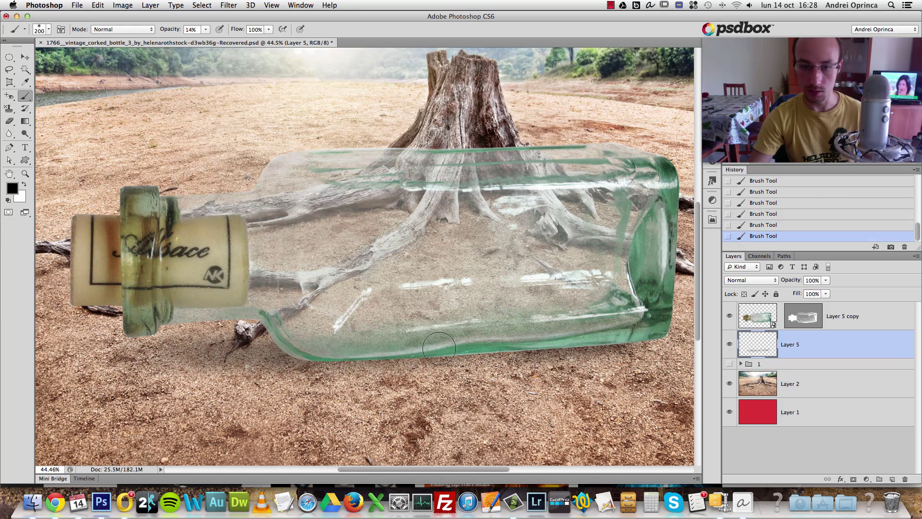
pyautogui.moveTo(580, 352); pyautogui.dragTo(268, 355)
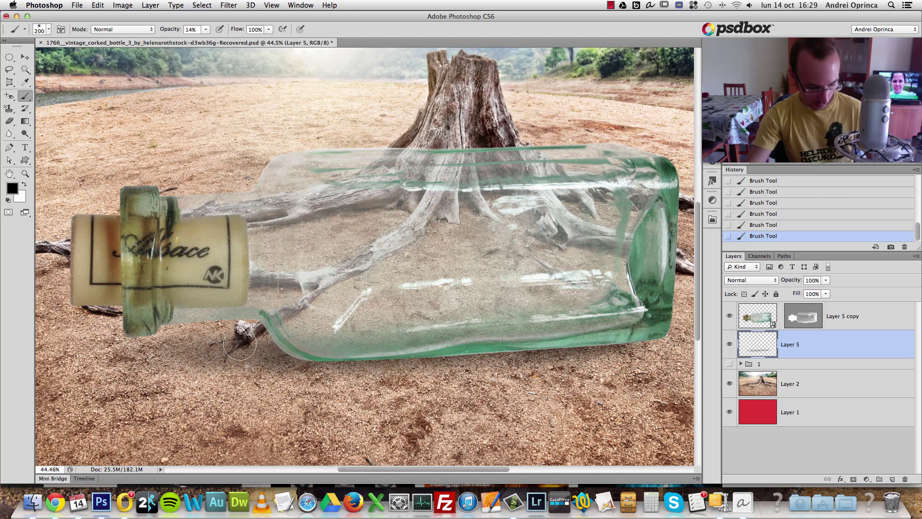
pyautogui.scroll(-3, 240, 344)
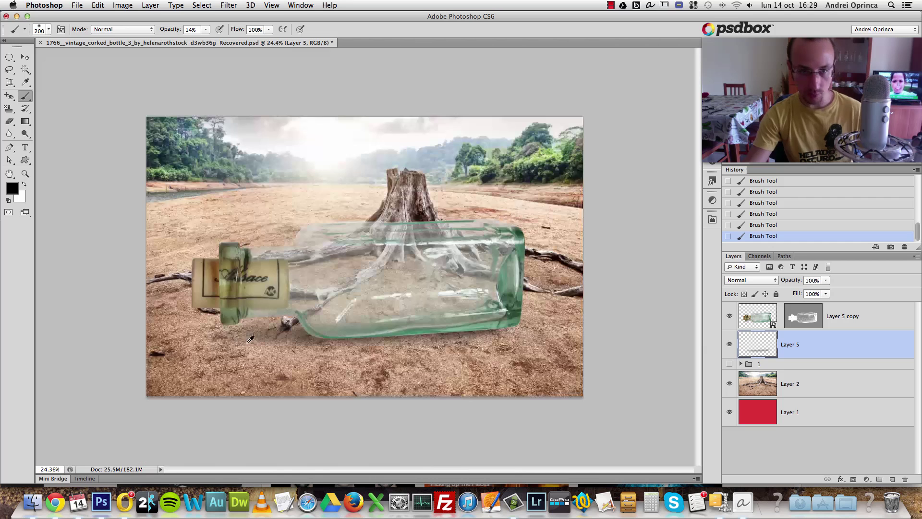
# Open Layer 5 copy's smart object, Copy Merged the whole bottle, and close the .psb document
pyautogui.click(876, 322)
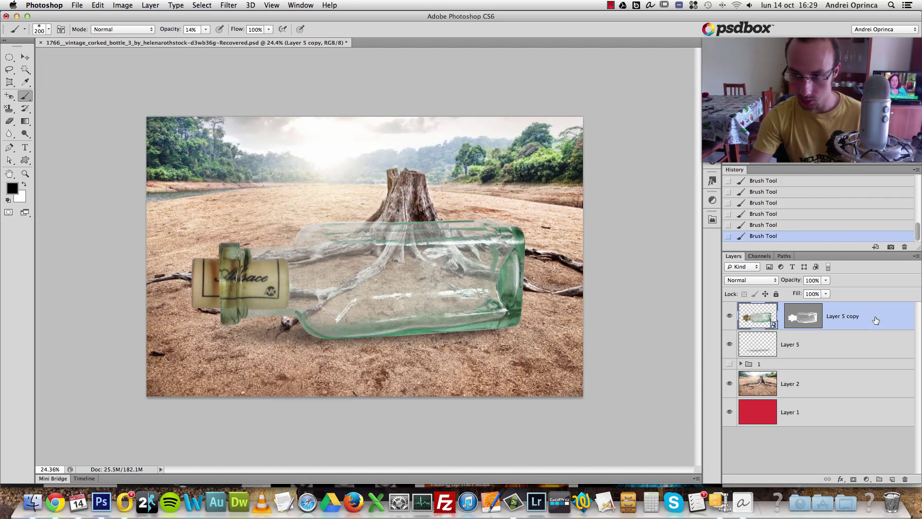
pyautogui.doubleClick(760, 316)
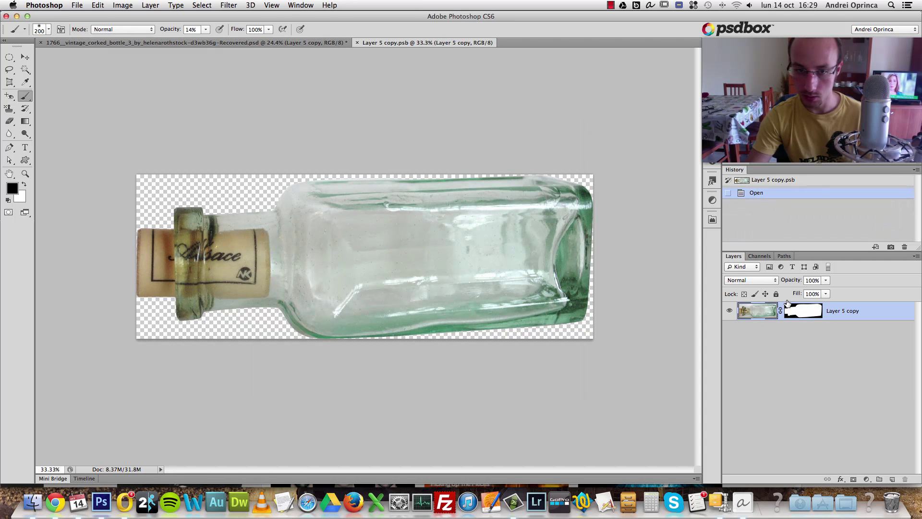
pyautogui.press('super+a')
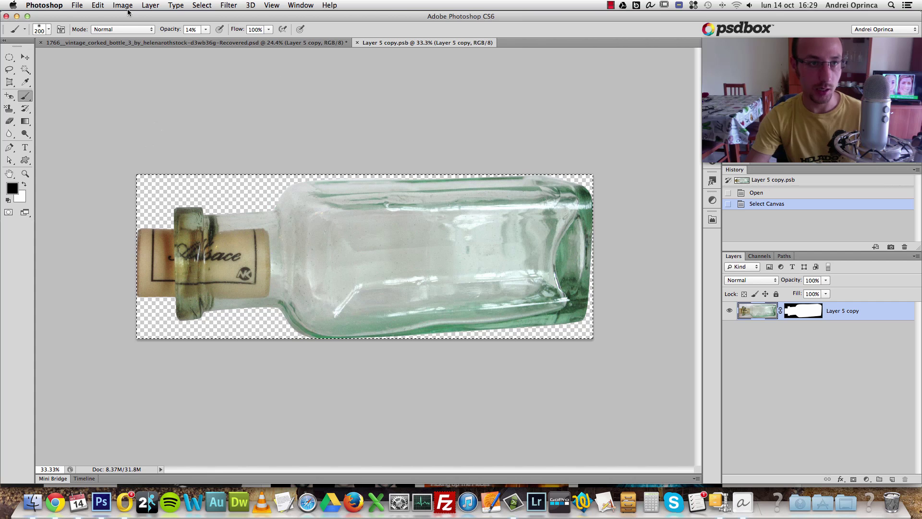
pyautogui.click(99, 6)
pyautogui.click(129, 89)
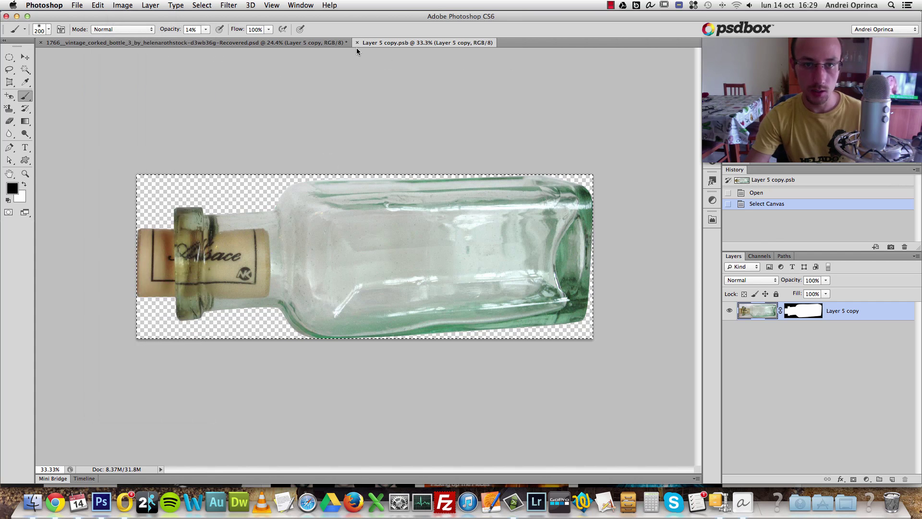
pyautogui.click(357, 42)
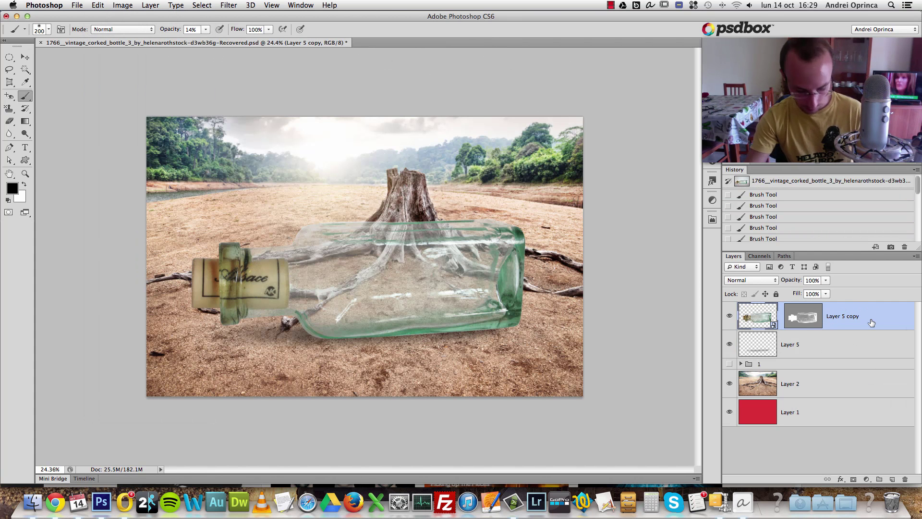
# Paste the merged bottle as Layer 6 and align it exactly over the original bottle
pyautogui.press('super+v')
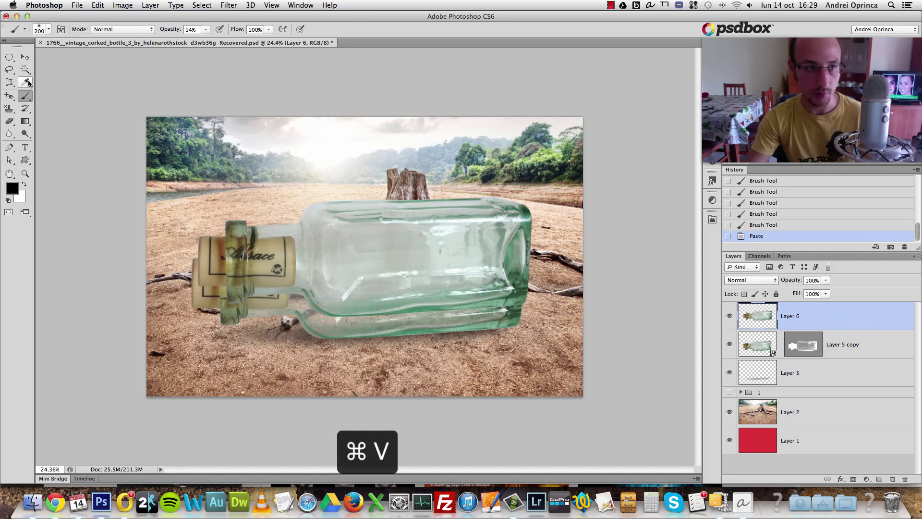
pyautogui.click(25, 56)
pyautogui.moveTo(390, 222); pyautogui.dragTo(382, 241)
pyautogui.click(825, 280)
pyautogui.moveTo(831, 294); pyautogui.dragTo(796, 293)
pyautogui.click(828, 322)
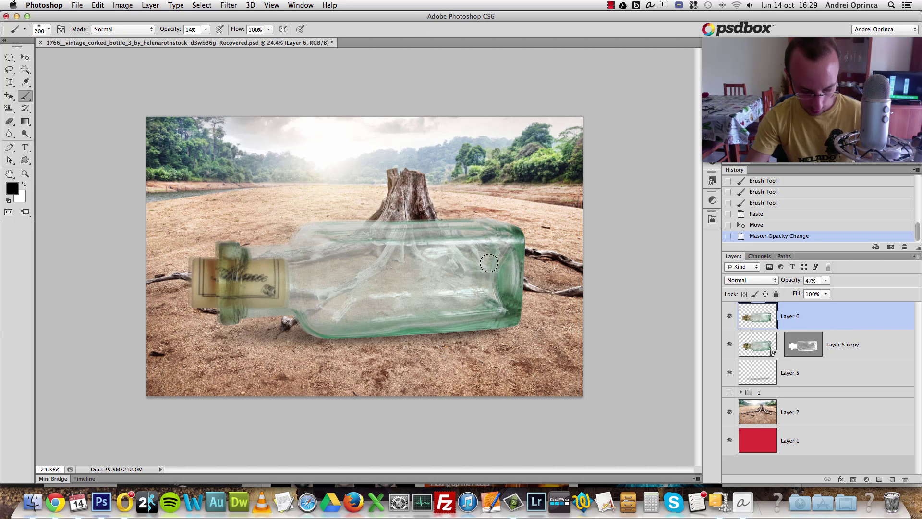
pyautogui.moveTo(475, 261); pyautogui.dragTo(476, 263)
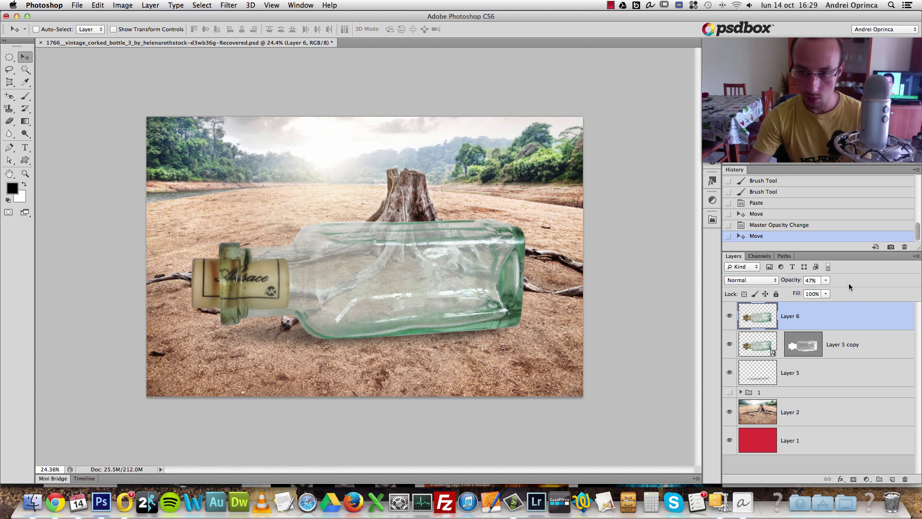
pyautogui.moveTo(825, 280); pyautogui.dragTo(847, 288)
pyautogui.click(730, 315)
pyautogui.click(728, 315)
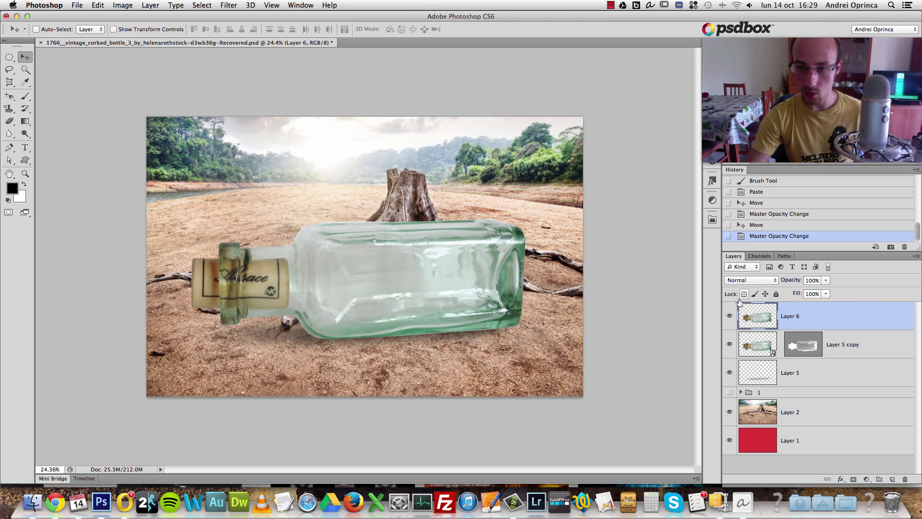
# Blend Layer 6 in Color Burn at 34% opacity, after briefly trying Multiply
pyautogui.click(765, 280)
pyautogui.click(753, 317)
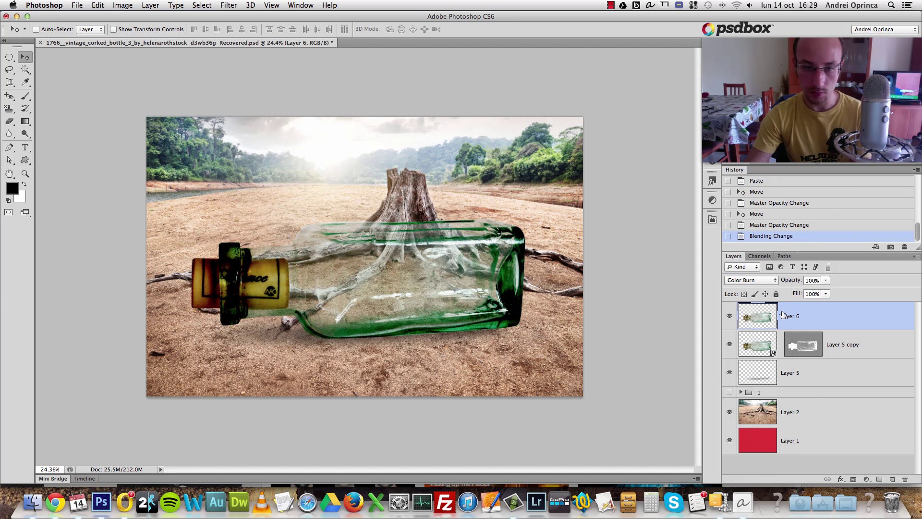
pyautogui.moveTo(826, 280); pyautogui.dragTo(794, 289)
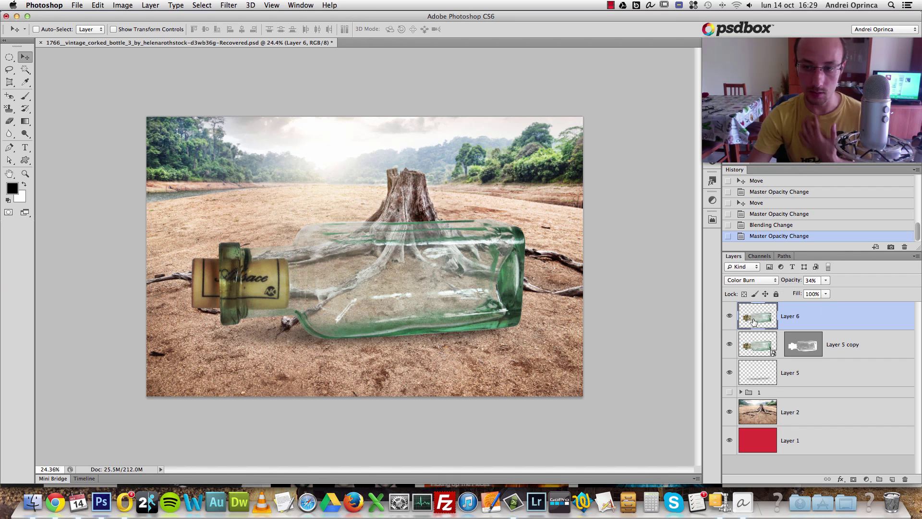
pyautogui.click(745, 285)
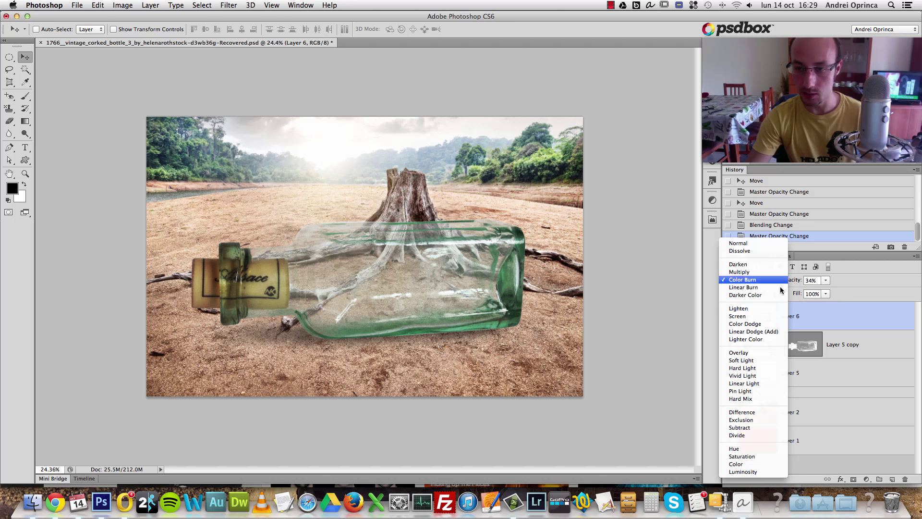
pyautogui.click(742, 272)
pyautogui.click(742, 278)
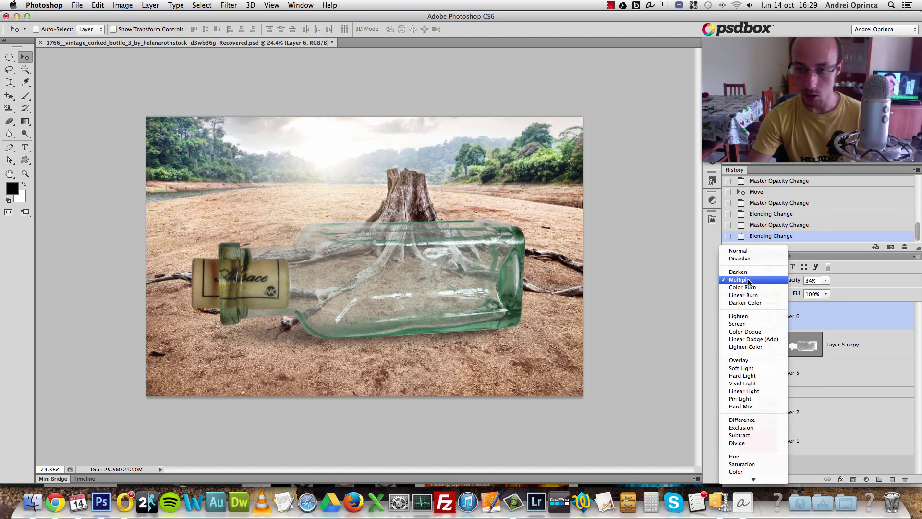
pyautogui.click(749, 287)
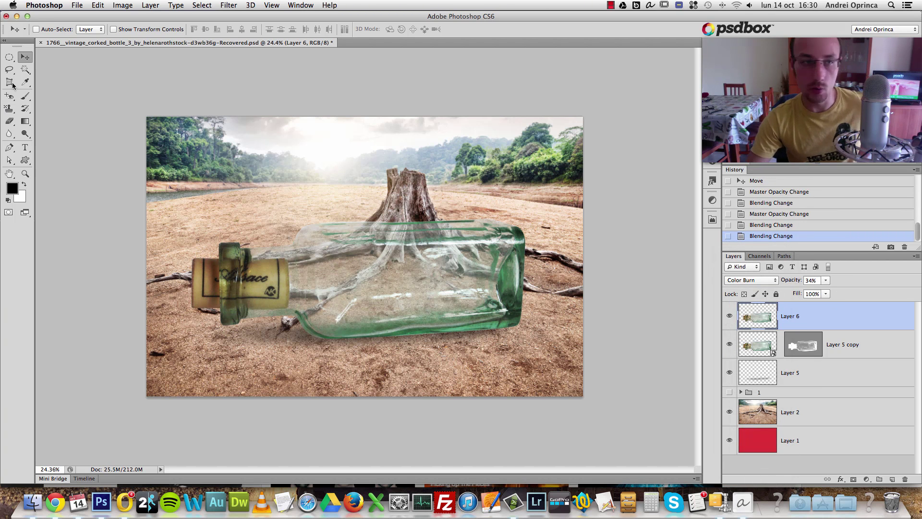
# Add a layer mask to Layer 6 and brush black over the bottle neck to hide the Color Burn darkening
pyautogui.click(25, 96)
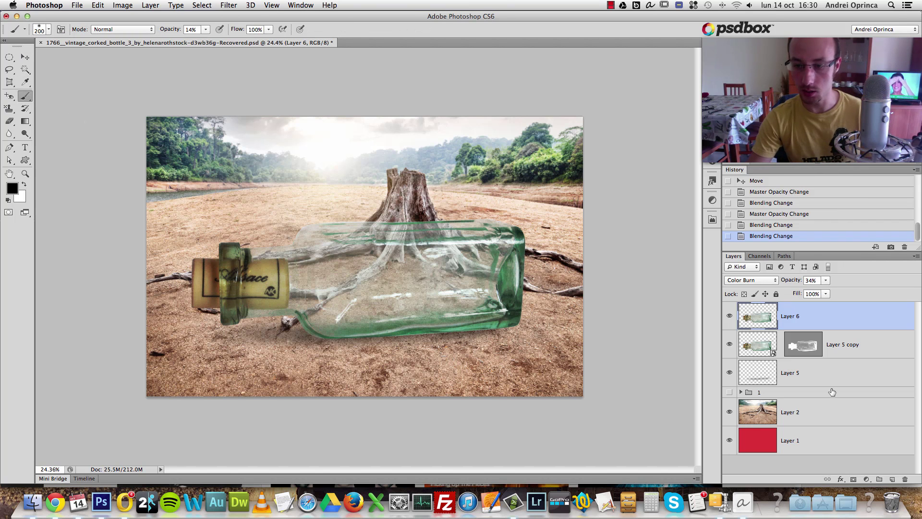
pyautogui.click(854, 479)
pyautogui.press(']')
pyautogui.press(']')
pyautogui.press(']')
pyautogui.press('x')
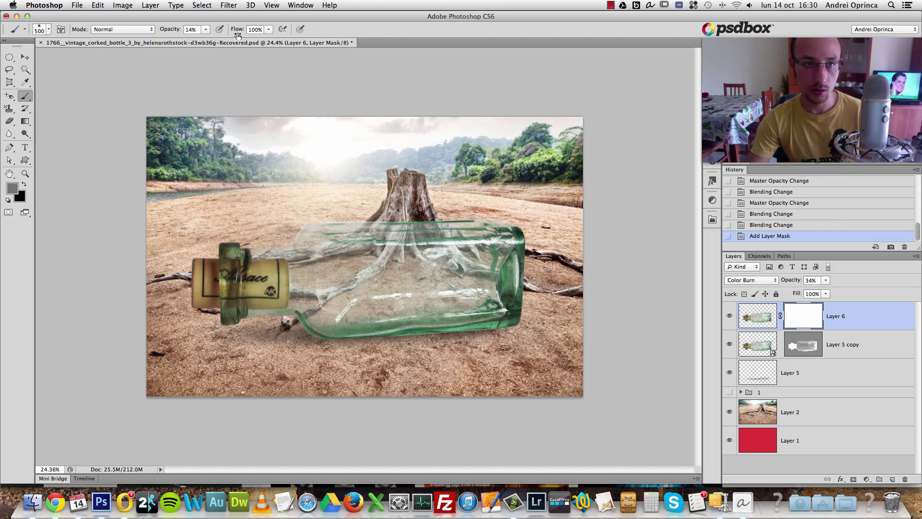
pyautogui.press('[')
pyautogui.moveTo(220, 260); pyautogui.dragTo(224, 267)
pyautogui.press('[')
pyautogui.moveTo(223, 267)
pyautogui.mouseDown()
pyautogui.moveTo(238, 293)
pyautogui.moveTo(226, 241)
pyautogui.mouseUp()
pyautogui.moveTo(228, 242)
pyautogui.mouseDown()
pyautogui.moveTo(231, 261)
pyautogui.moveTo(231, 230)
pyautogui.moveTo(232, 254)
pyautogui.mouseUp()
pyautogui.press('x')
pyautogui.moveTo(232, 303)
pyautogui.mouseDown()
pyautogui.moveTo(219, 252)
pyautogui.moveTo(192, 297)
pyautogui.moveTo(209, 259)
pyautogui.moveTo(213, 295)
pyautogui.moveTo(222, 312)
pyautogui.mouseUp()
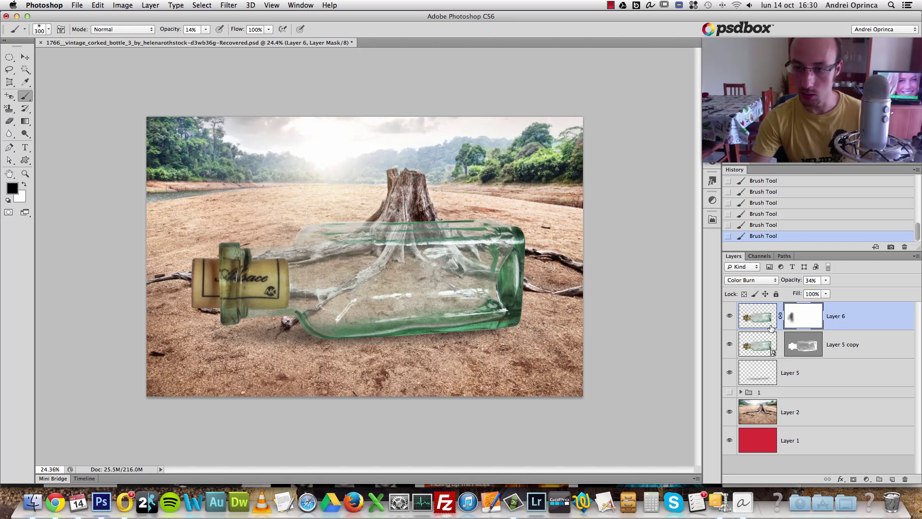
# Toggle Layer 6's visibility to compare the result, then target the layer's image instead of its mask
pyautogui.click(729, 318)
pyautogui.click(729, 318)
pyautogui.click(729, 318)
pyautogui.click(729, 318)
pyautogui.click(856, 323)
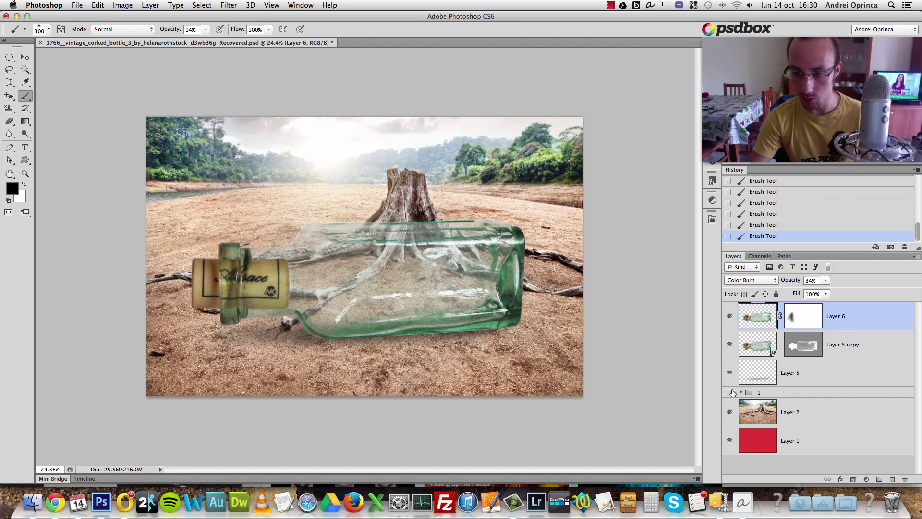
pyautogui.click(730, 412)
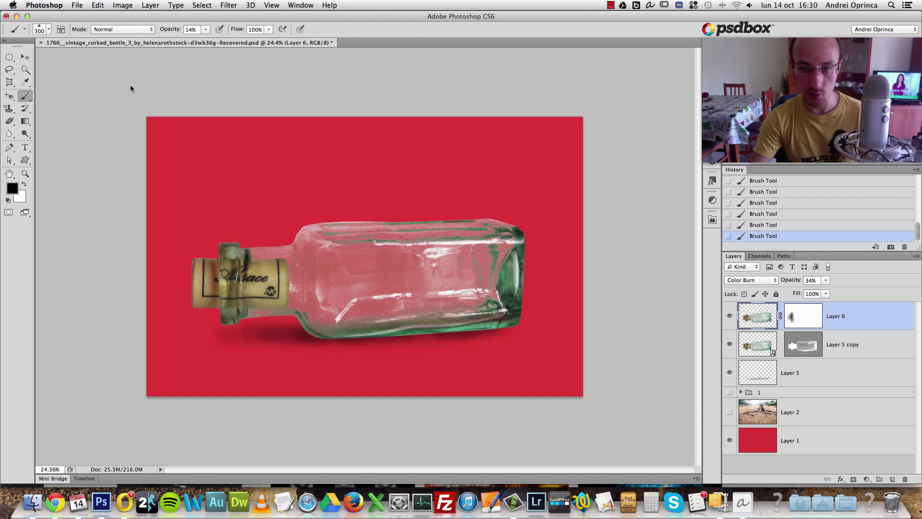
pyautogui.click(26, 58)
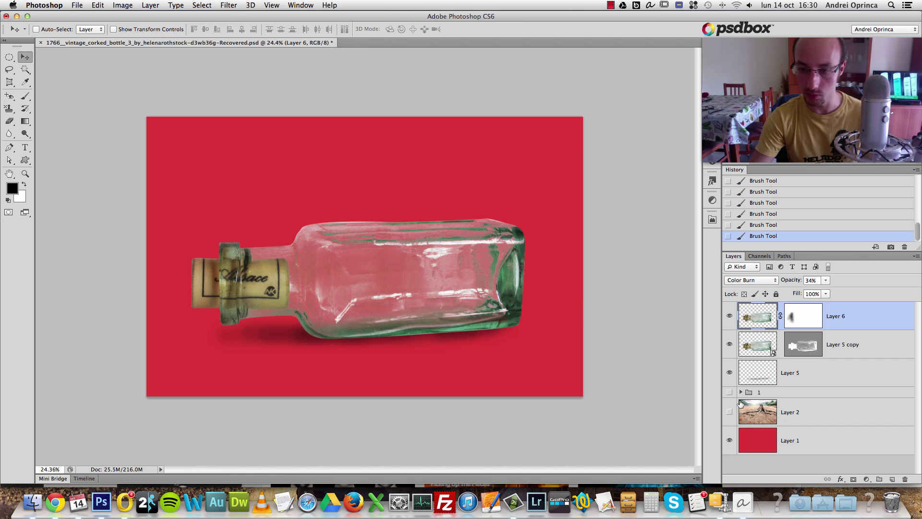
pyautogui.click(730, 412)
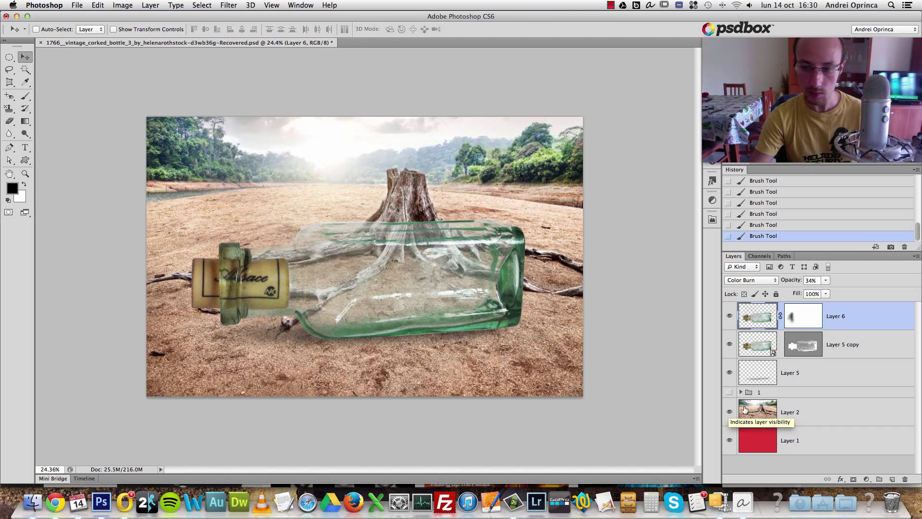